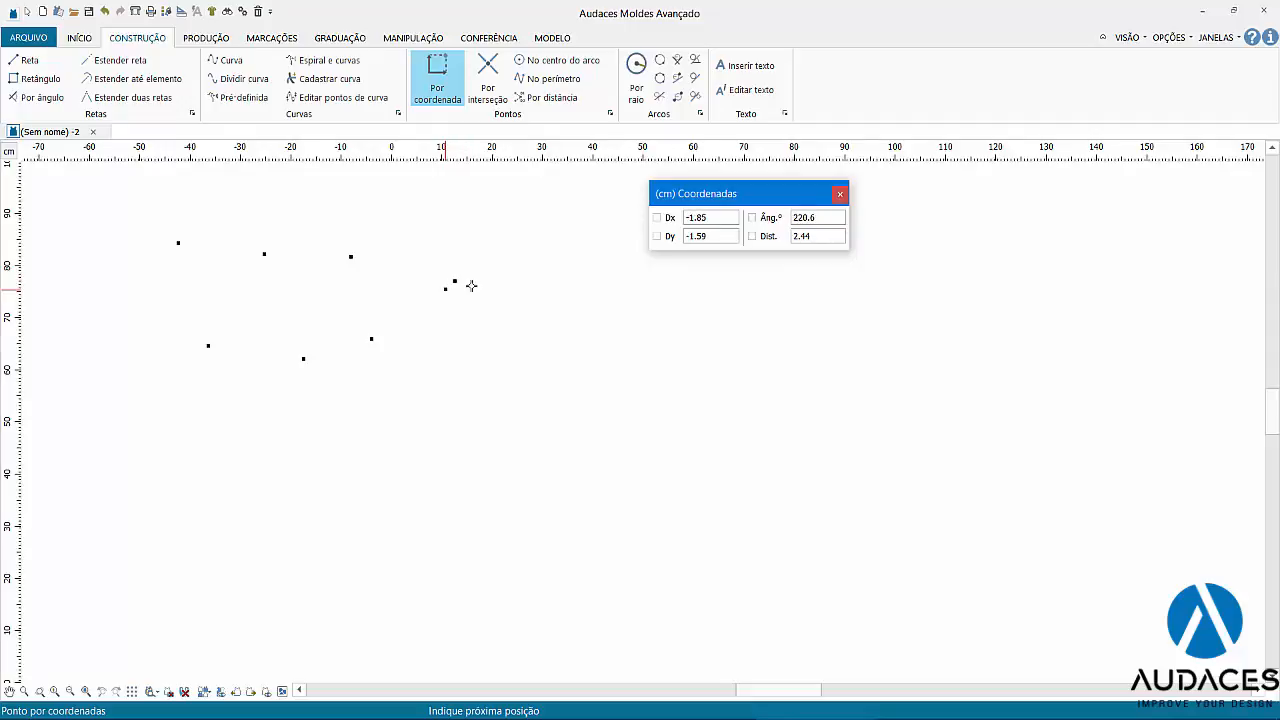
Place a coordinate point from the rightmost existing point with a Dx of 50 cm and a Dy of 0
{"action": "left_click_drag", "start_coordinate": [712, 217], "coordinate": [655, 214]}
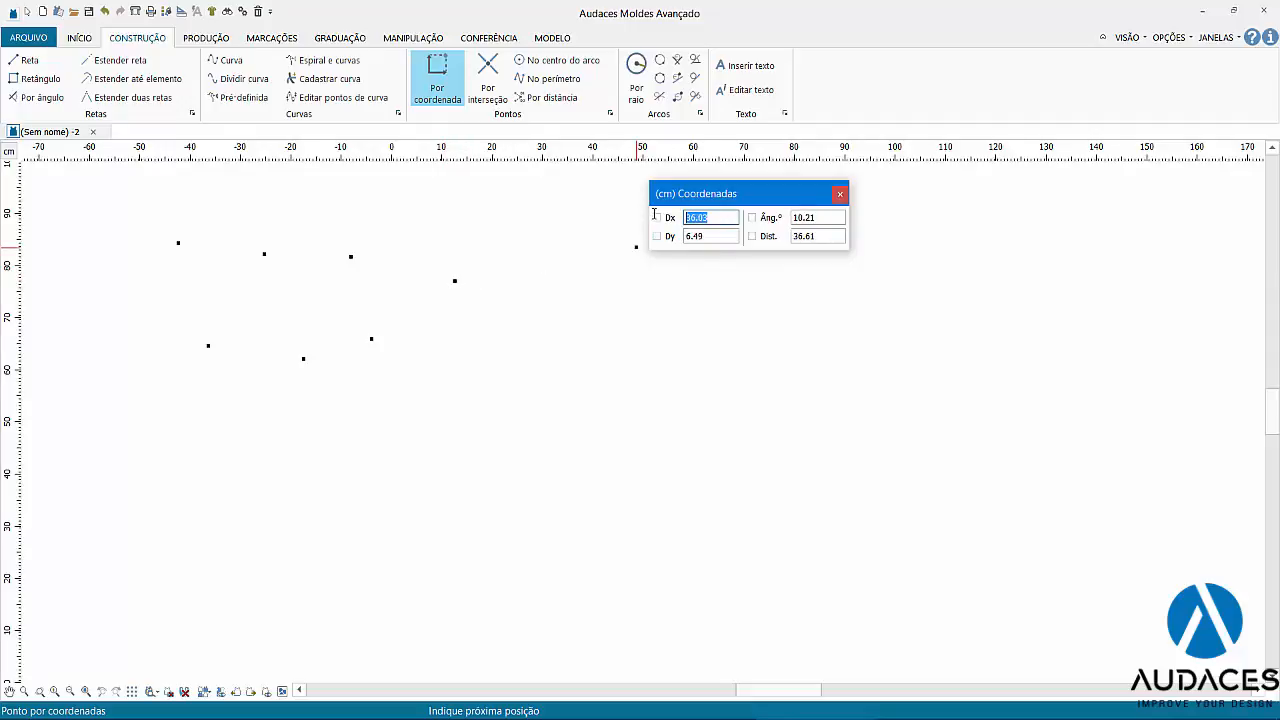
{"action": "type", "text": "50"}
{"action": "key", "text": "Tab"}
{"action": "key", "text": "Tab"}
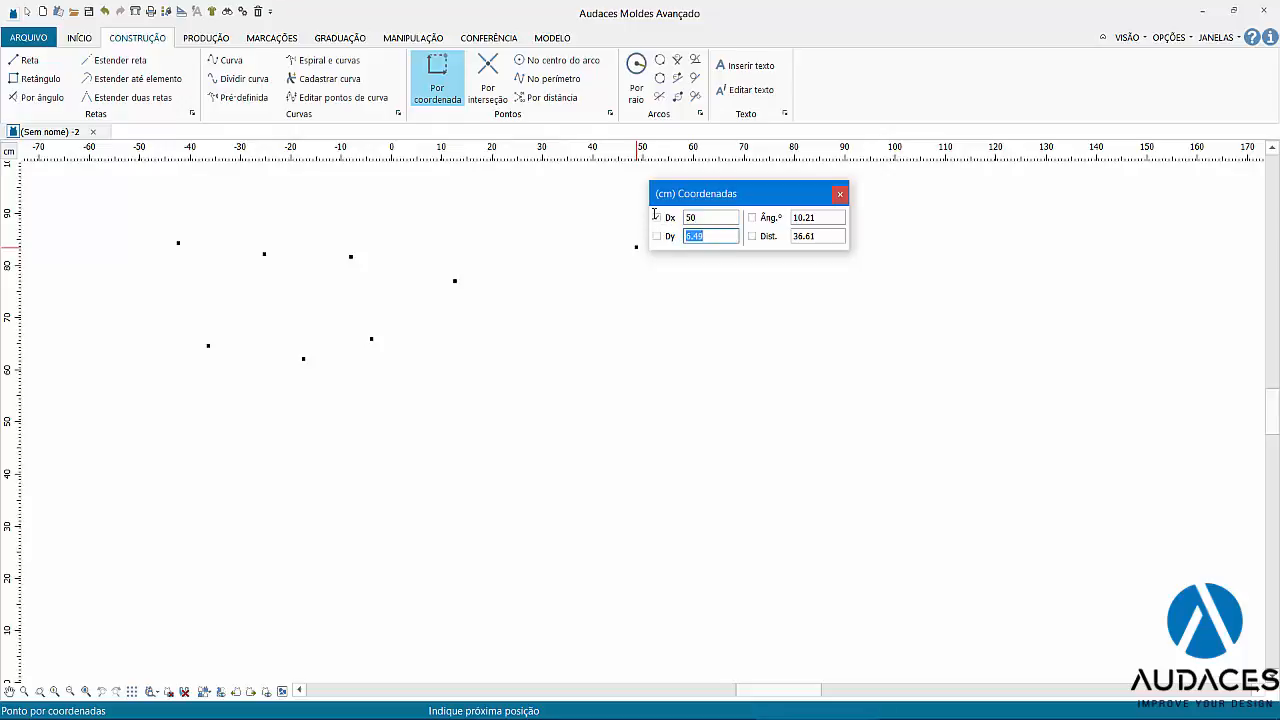
{"action": "type", "text": "0"}
{"action": "right_click", "coordinate": [733, 350]}
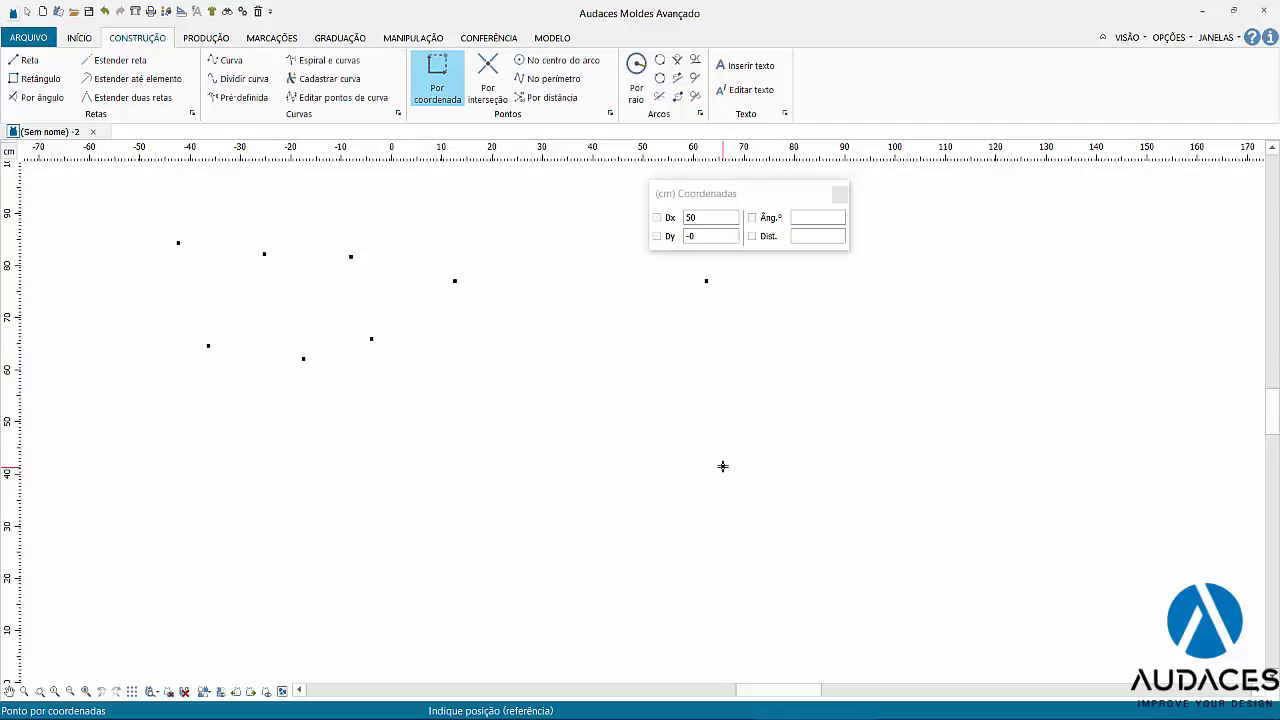
Place a reference point in the open area below the others and a second point from it with Dx 0 and Dy 50 cm
{"action": "left_click", "coordinate": [536, 470]}
{"action": "left_click", "coordinate": [557, 462]}
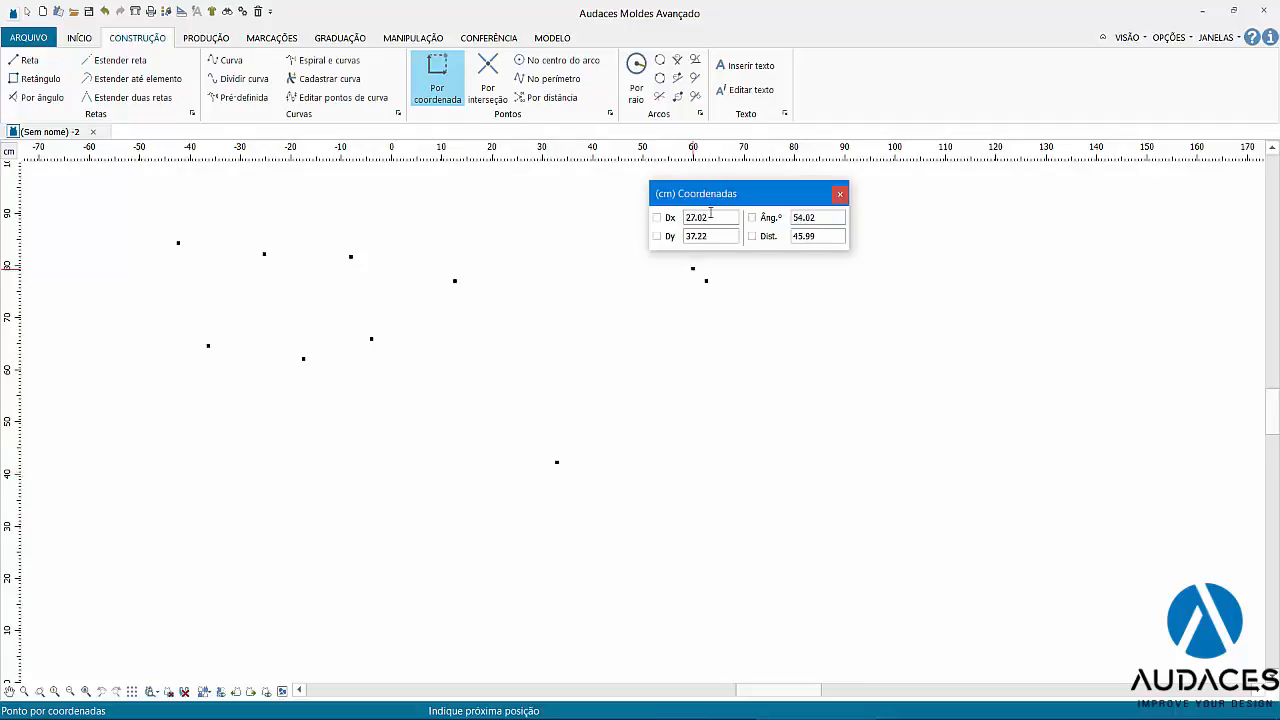
{"action": "left_click_drag", "start_coordinate": [710, 215], "coordinate": [666, 217]}
{"action": "type", "text": "0"}
{"action": "key", "text": "Tab"}
{"action": "type", "text": "4"}
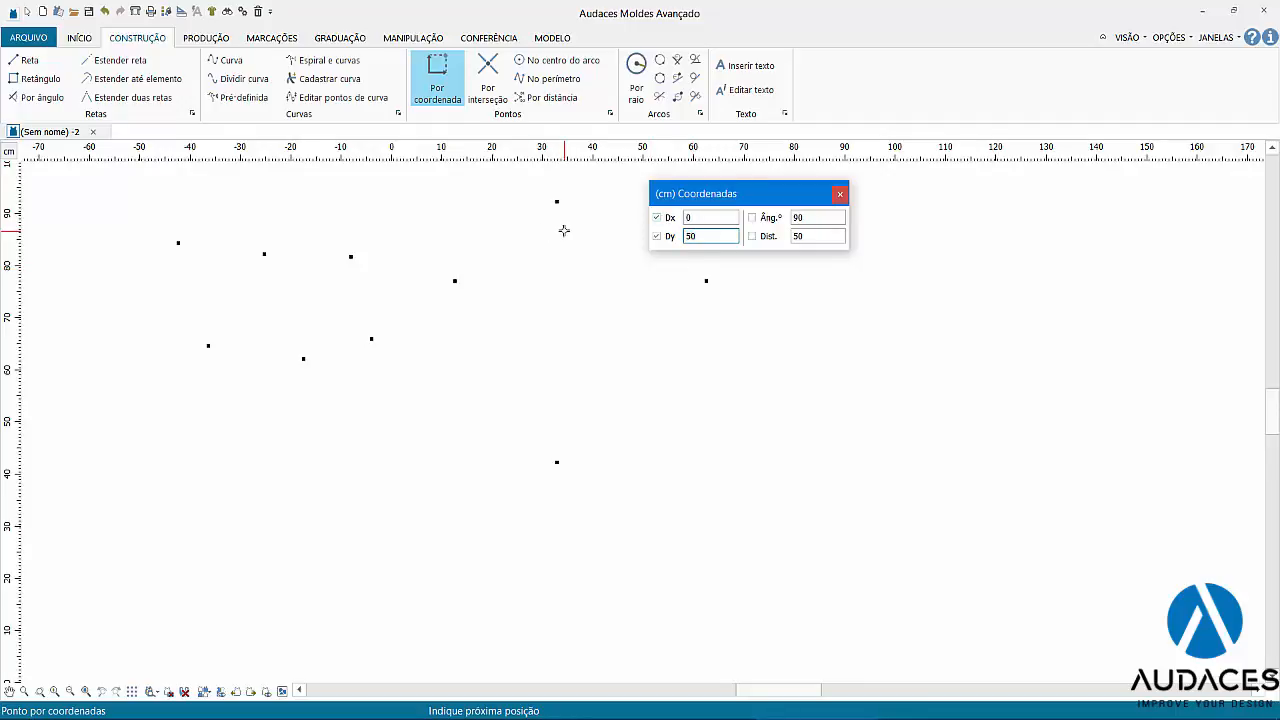
{"action": "left_click", "coordinate": [576, 267]}
{"action": "right_click", "coordinate": [708, 362]}
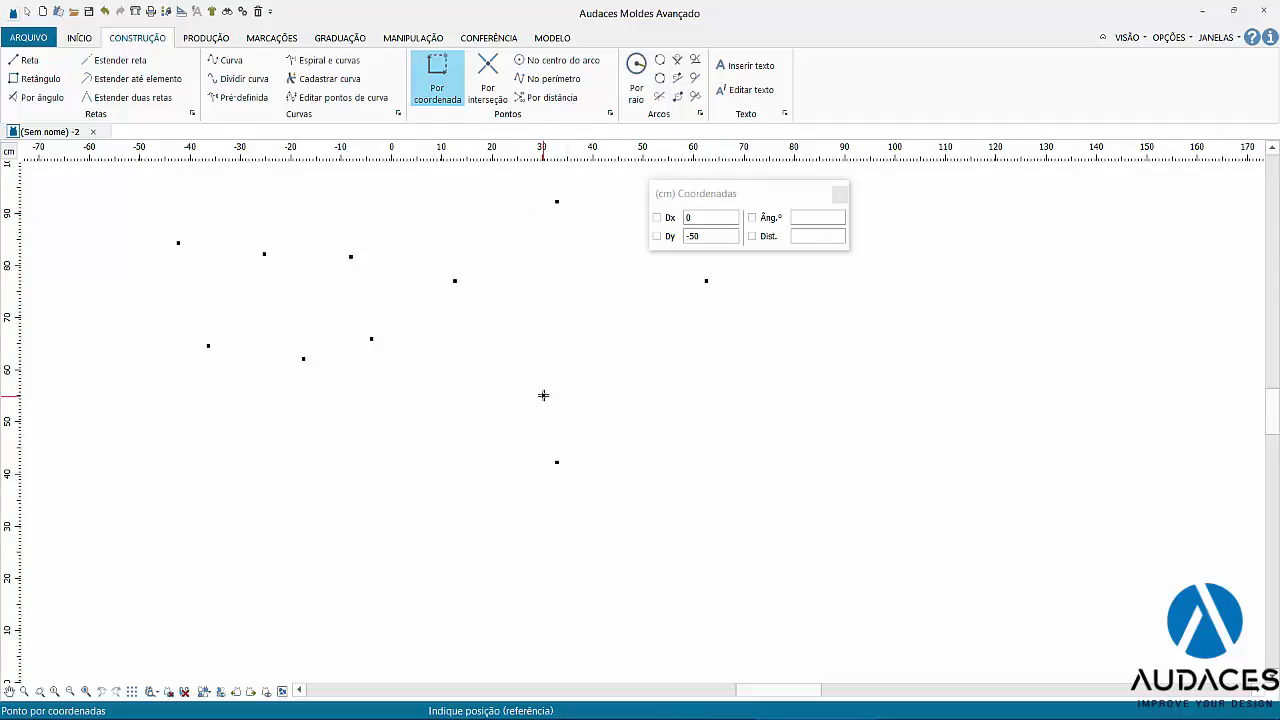
Select all the points in the drawing and delete them
{"action": "left_click", "coordinate": [28, 12]}
{"action": "mouse_move", "coordinate": [118, 193]}
{"action": "left_mouse_down"}
{"action": "mouse_move", "coordinate": [630, 487]}
{"action": "mouse_move", "coordinate": [790, 497]}
{"action": "left_mouse_up"}
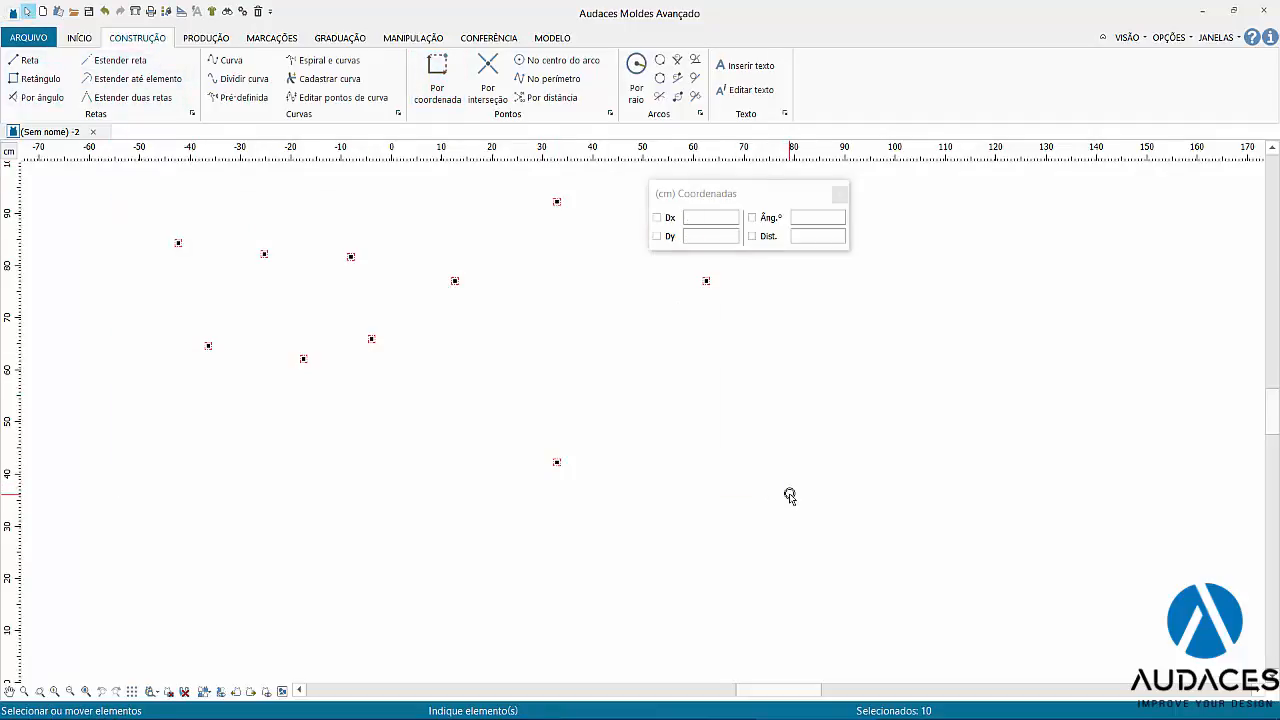
{"action": "key", "text": "Delete"}
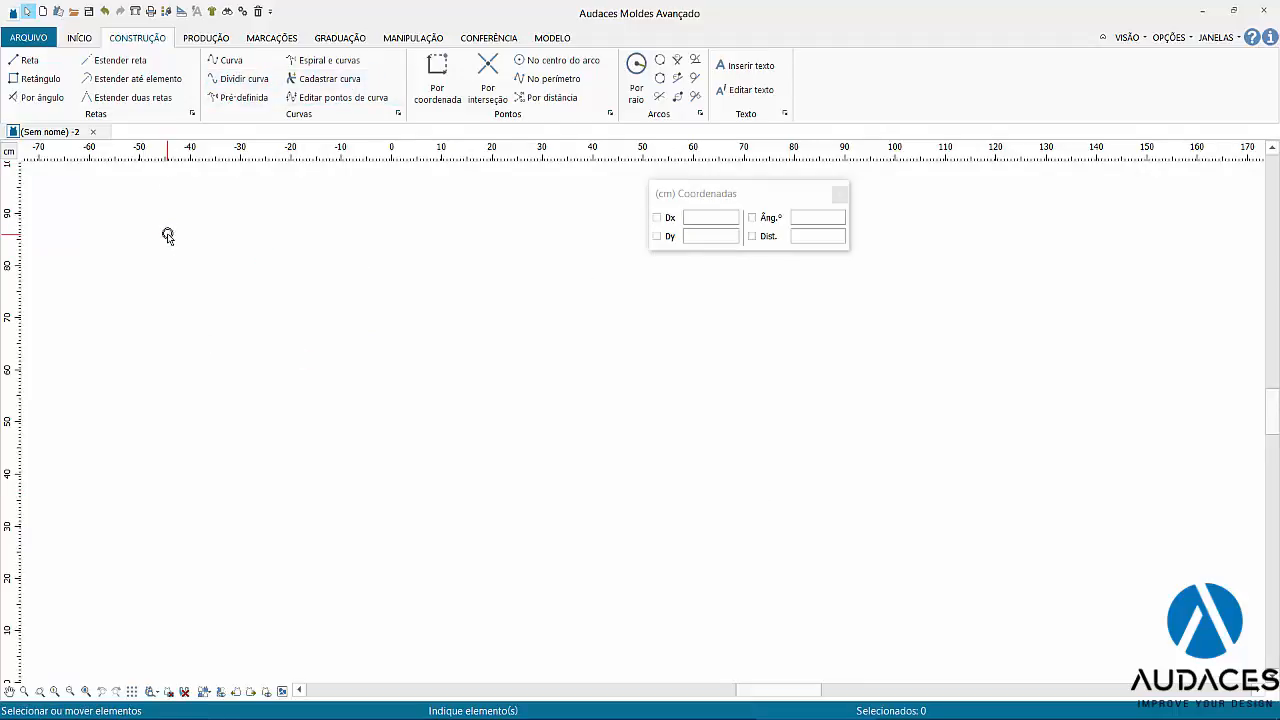
Draw an open freehand curve with the Curva tool that waves across the drawing area and loops back above itself
{"action": "left_click", "coordinate": [228, 60]}
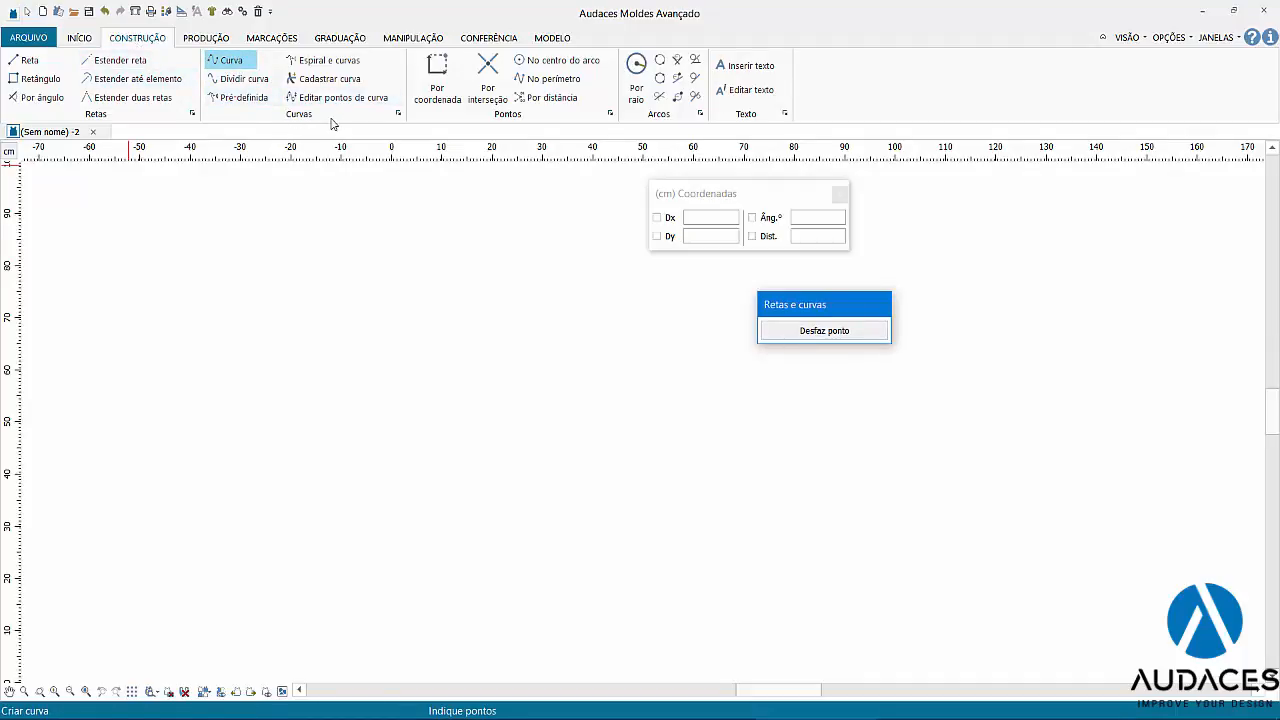
{"action": "left_click", "coordinate": [194, 249]}
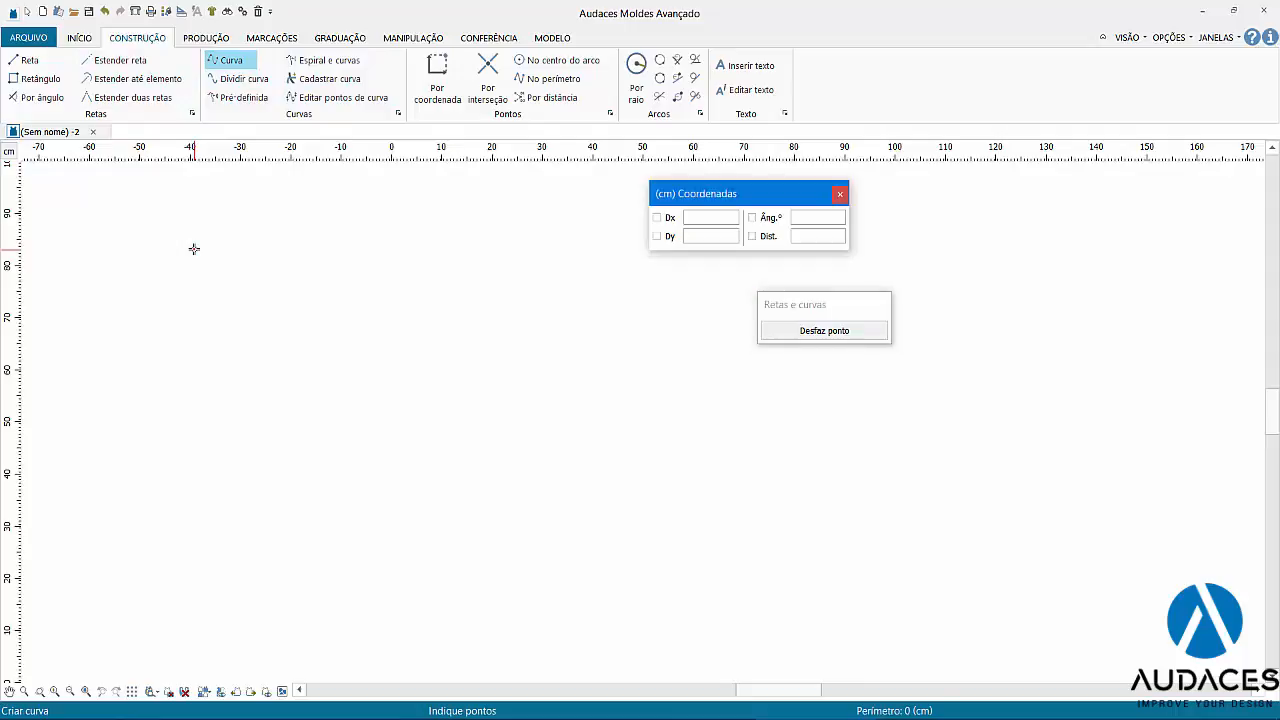
{"action": "left_click", "coordinate": [205, 320]}
{"action": "left_click", "coordinate": [341, 421]}
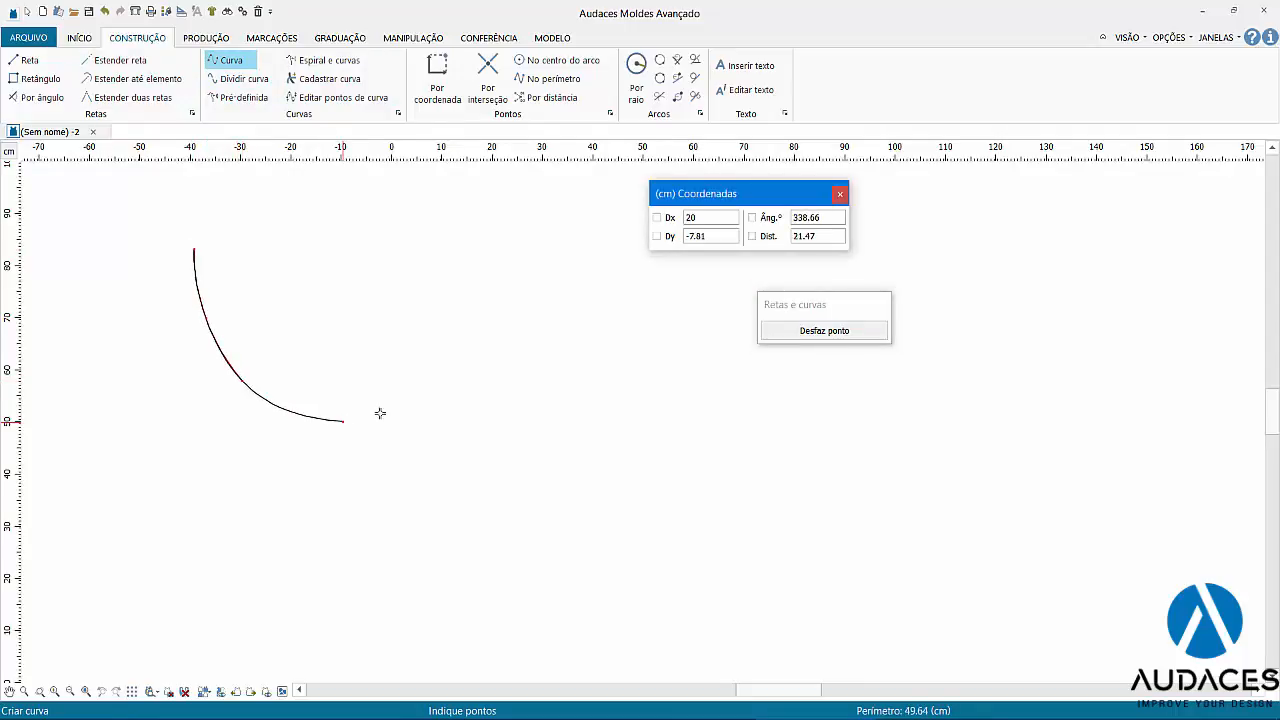
{"action": "left_click", "coordinate": [509, 371]}
{"action": "left_click", "coordinate": [573, 422]}
{"action": "left_click", "coordinate": [603, 486]}
{"action": "left_click", "coordinate": [714, 507]}
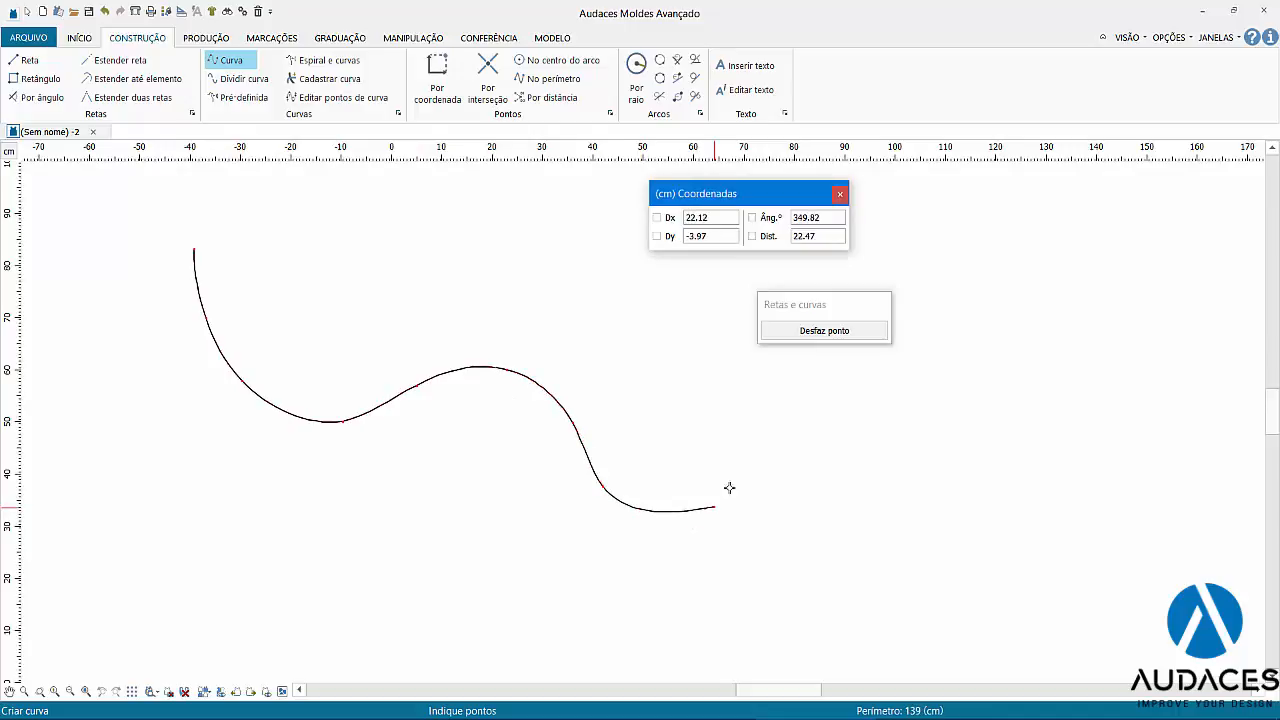
{"action": "left_click", "coordinate": [706, 391]}
{"action": "left_click", "coordinate": [554, 289]}
{"action": "left_click", "coordinate": [446, 250]}
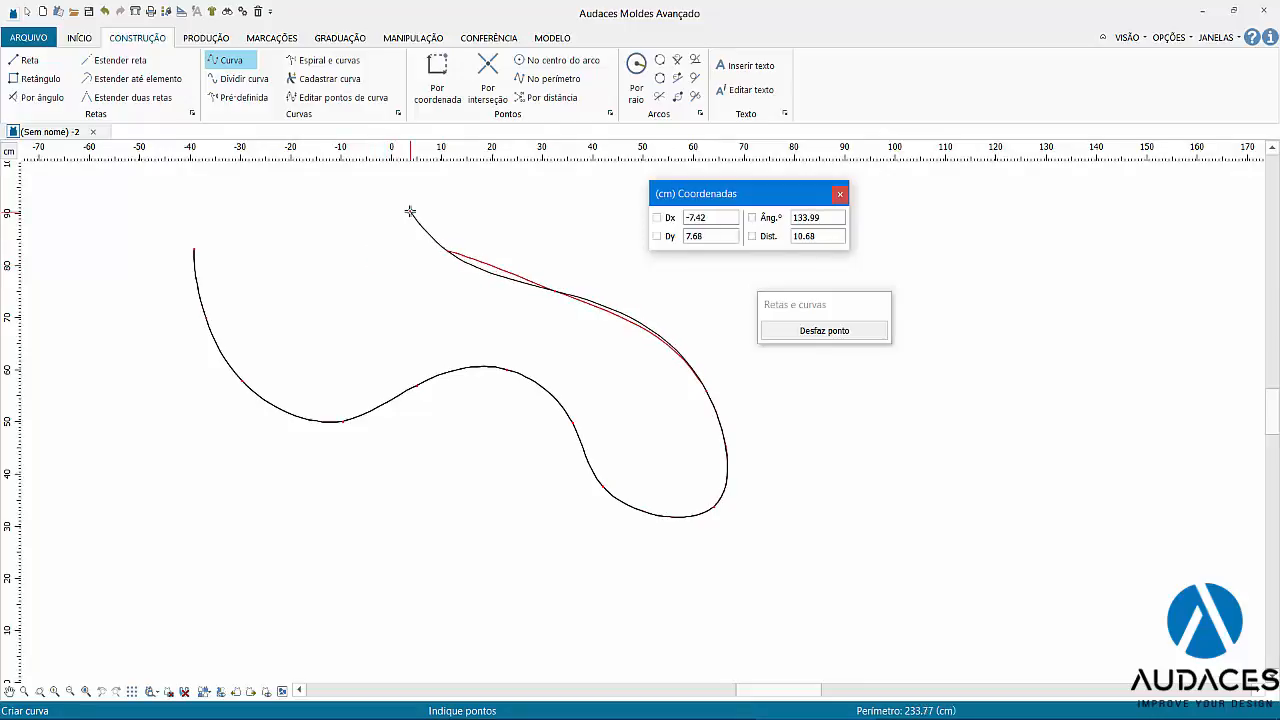
{"action": "right_click", "coordinate": [410, 211]}
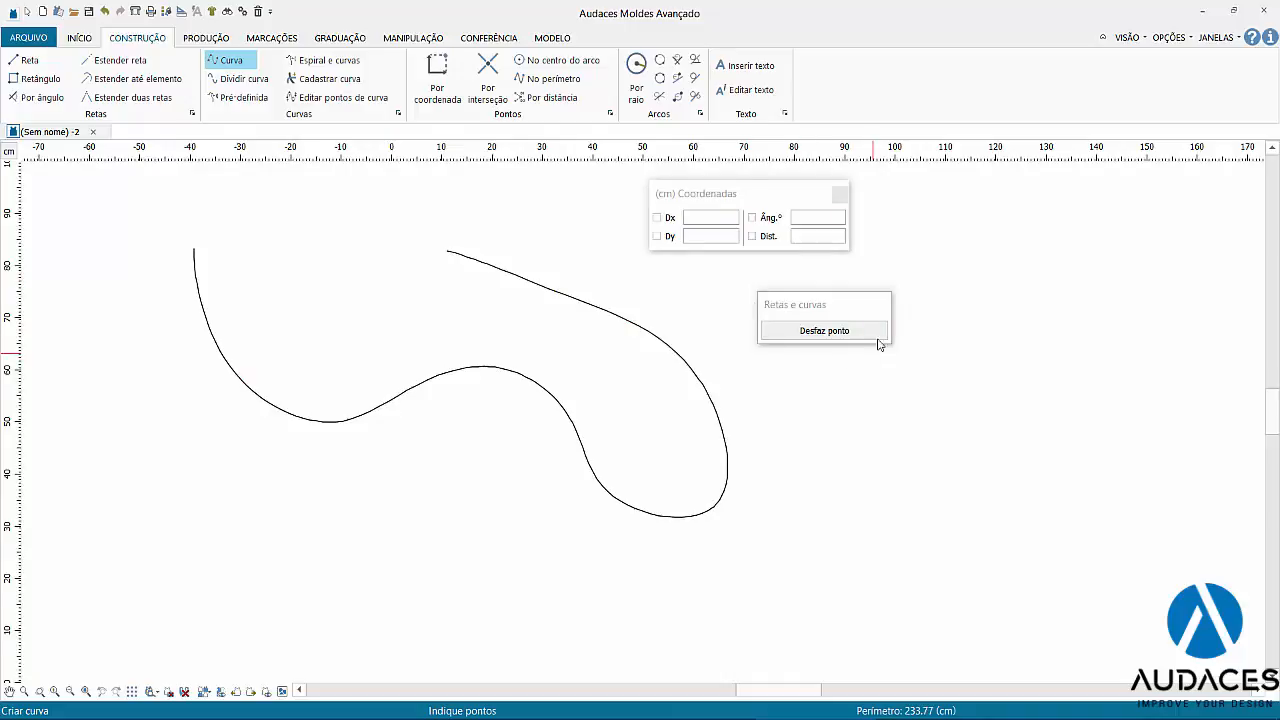
Draw a second open curve about 144 cm long starting below the first one, undoing the misplaced points along the way
{"action": "left_click", "coordinate": [345, 460]}
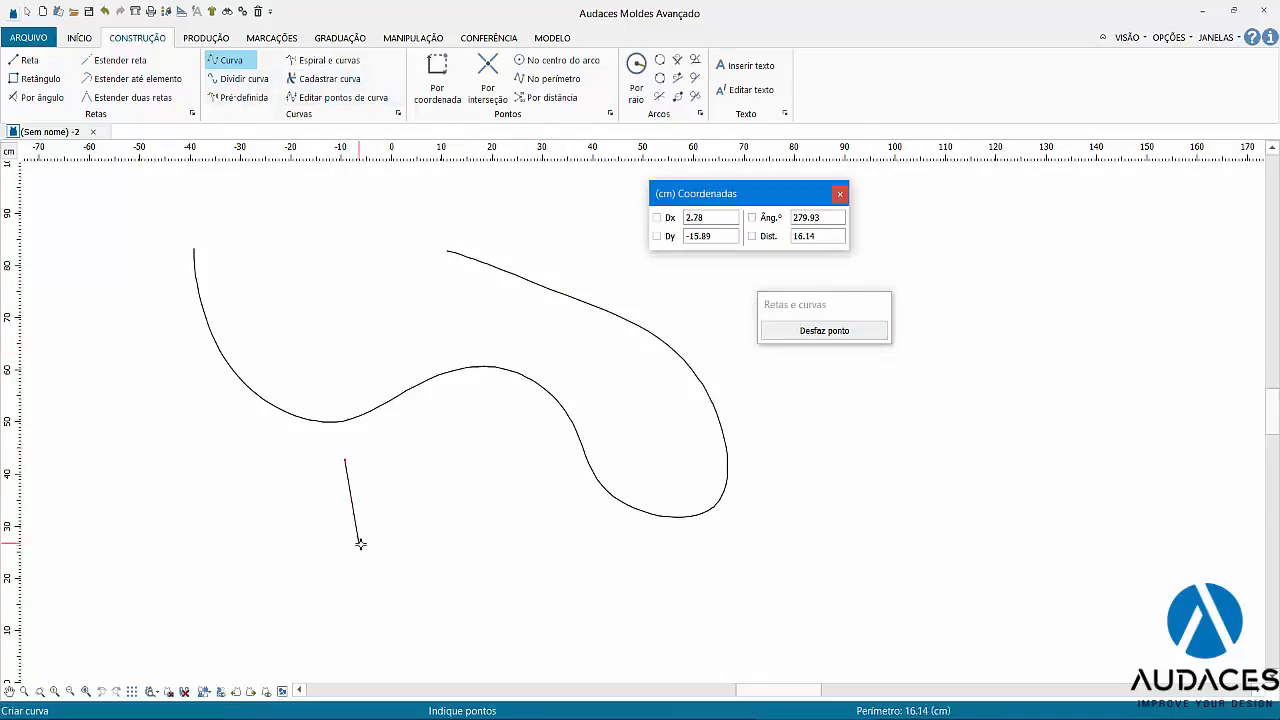
{"action": "left_click", "coordinate": [360, 544]}
{"action": "left_click", "coordinate": [446, 584]}
{"action": "left_click", "coordinate": [515, 558]}
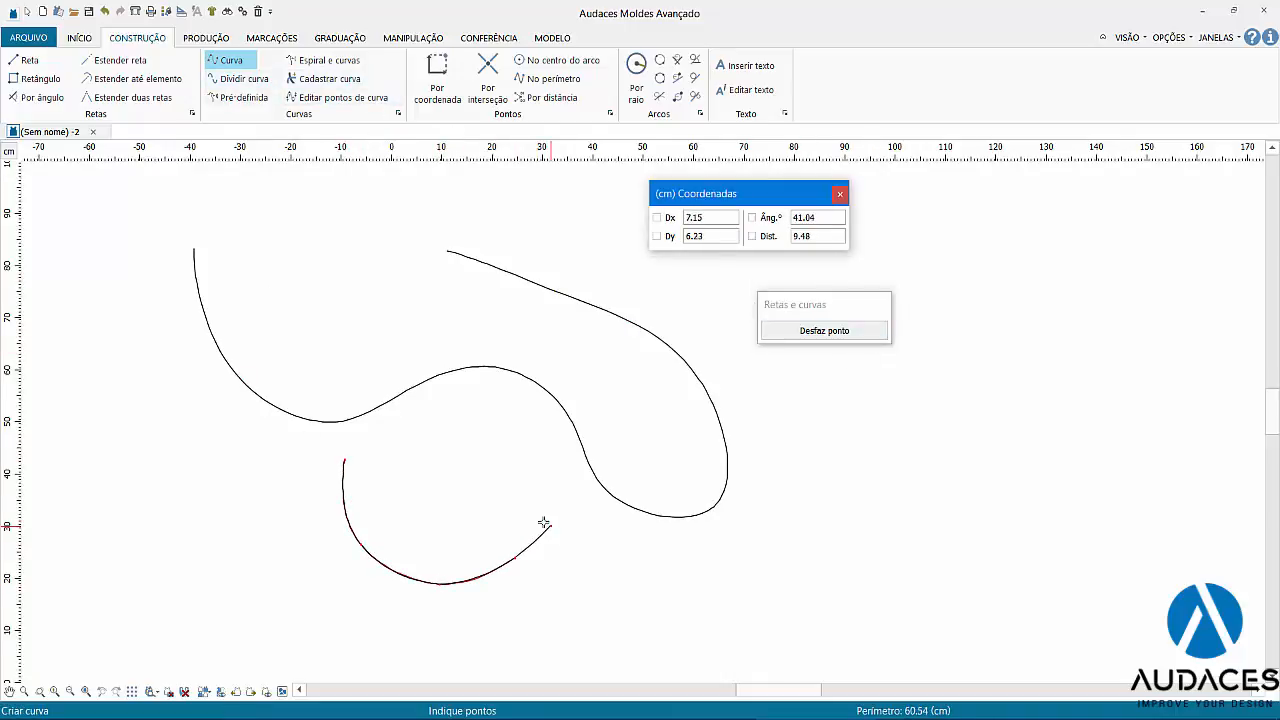
{"action": "left_click", "coordinate": [485, 526]}
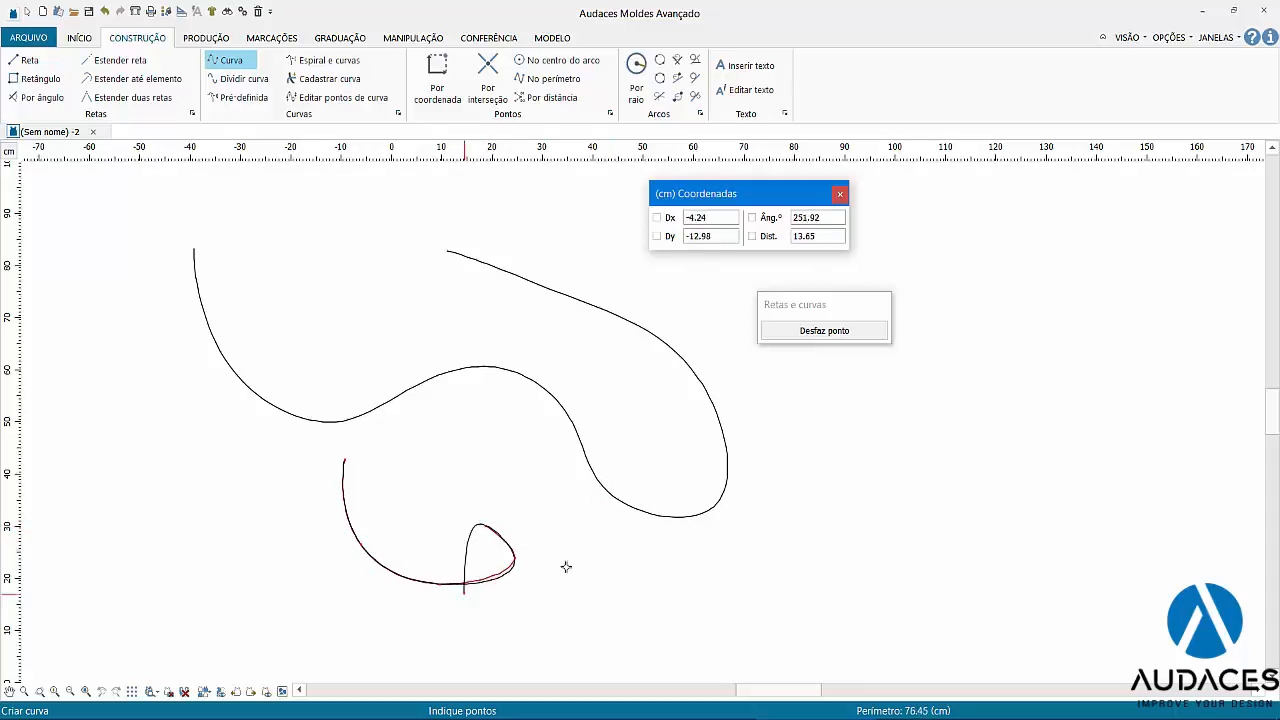
{"action": "left_click", "coordinate": [811, 336]}
{"action": "left_click", "coordinate": [637, 547]}
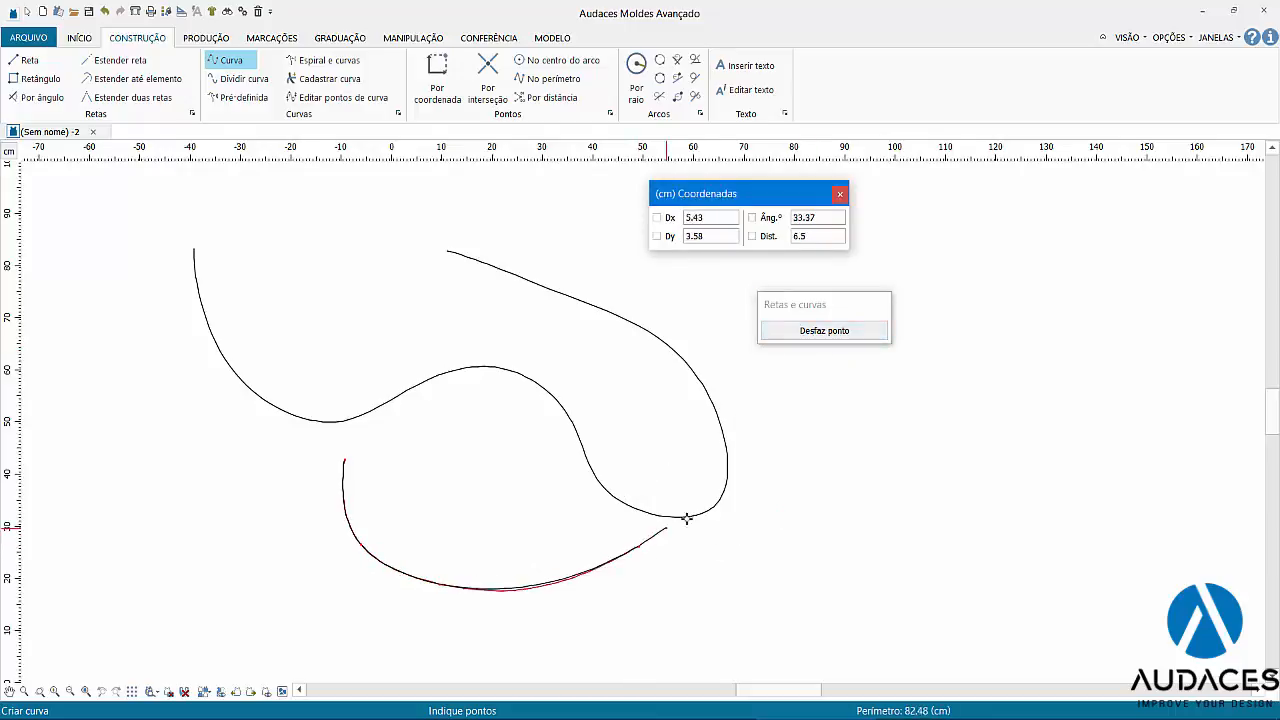
{"action": "left_click", "coordinate": [745, 496]}
{"action": "left_click", "coordinate": [922, 516]}
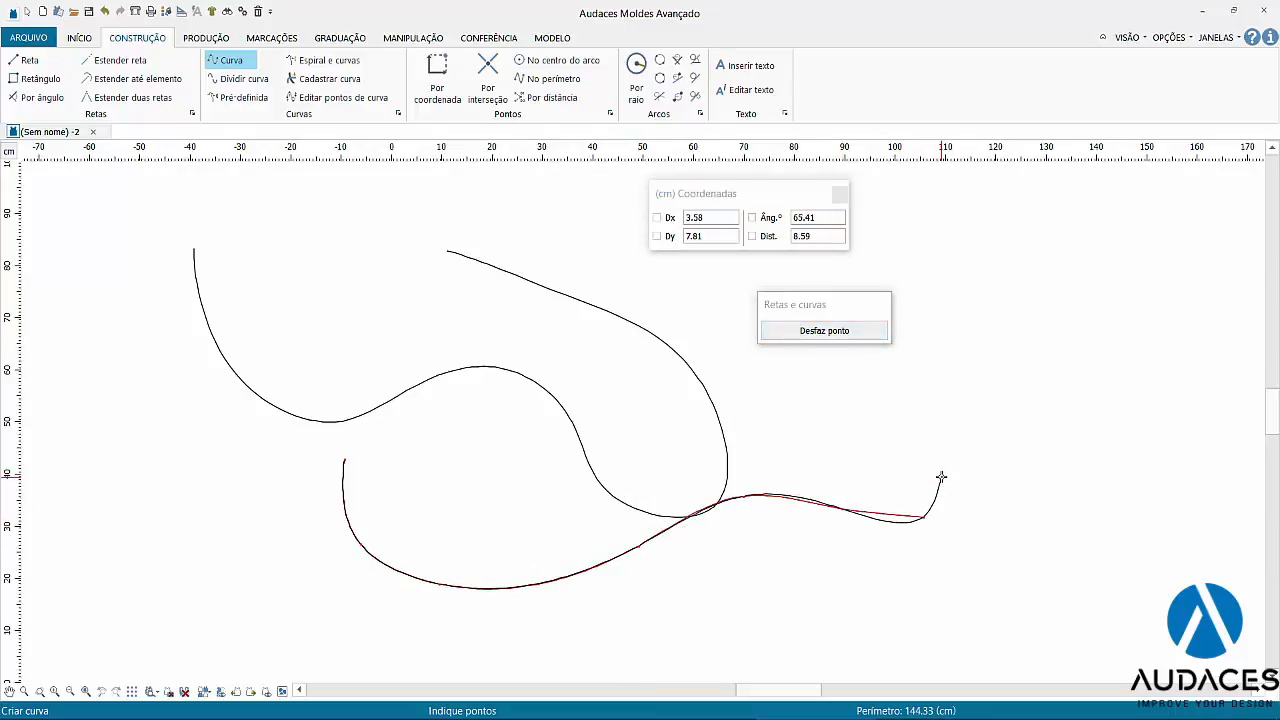
{"action": "right_click", "coordinate": [940, 477]}
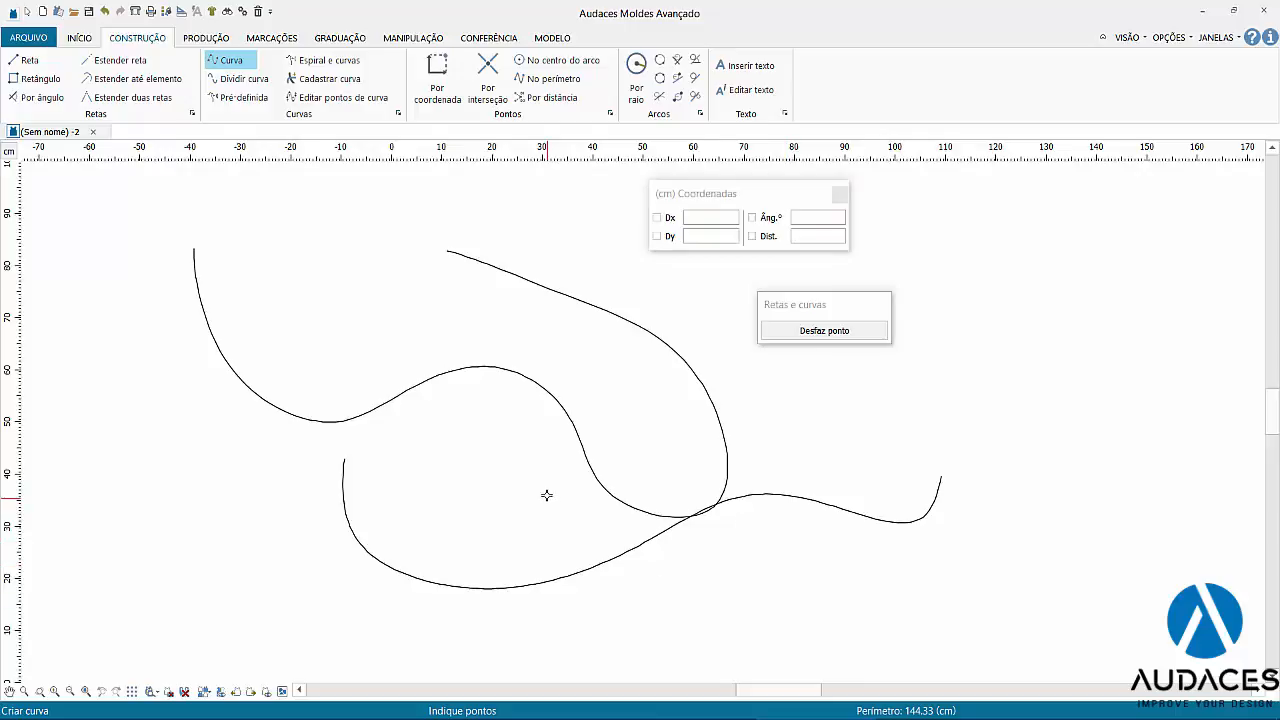
Modify the lower curve by moving two of its middle points downward, away from the upper curve
{"action": "left_click", "coordinate": [405, 39]}
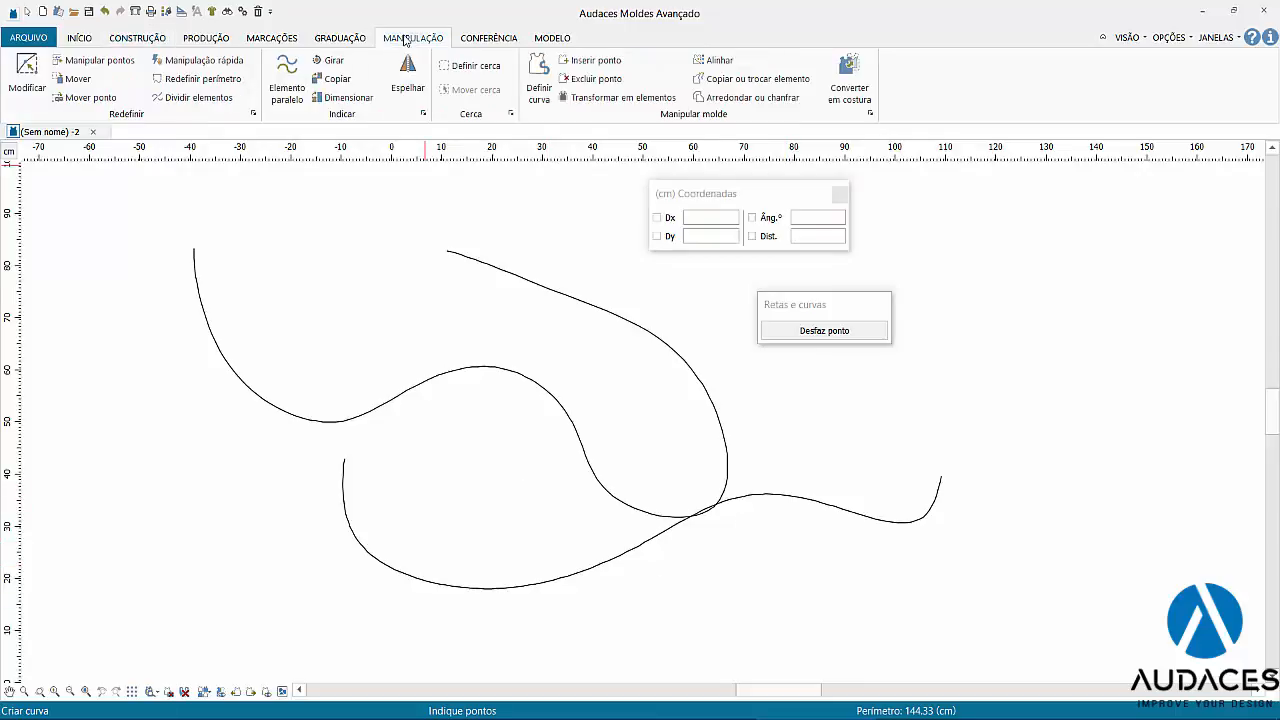
{"action": "left_click", "coordinate": [24, 68]}
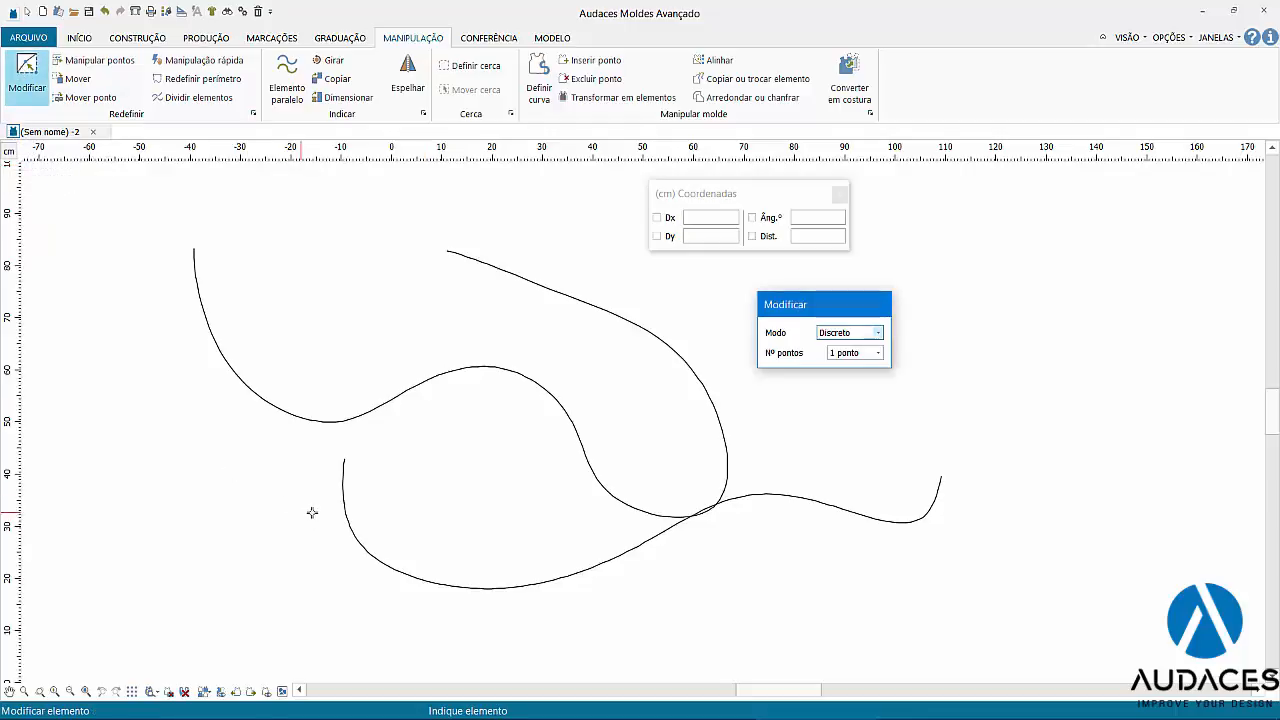
{"action": "left_click", "coordinate": [343, 502]}
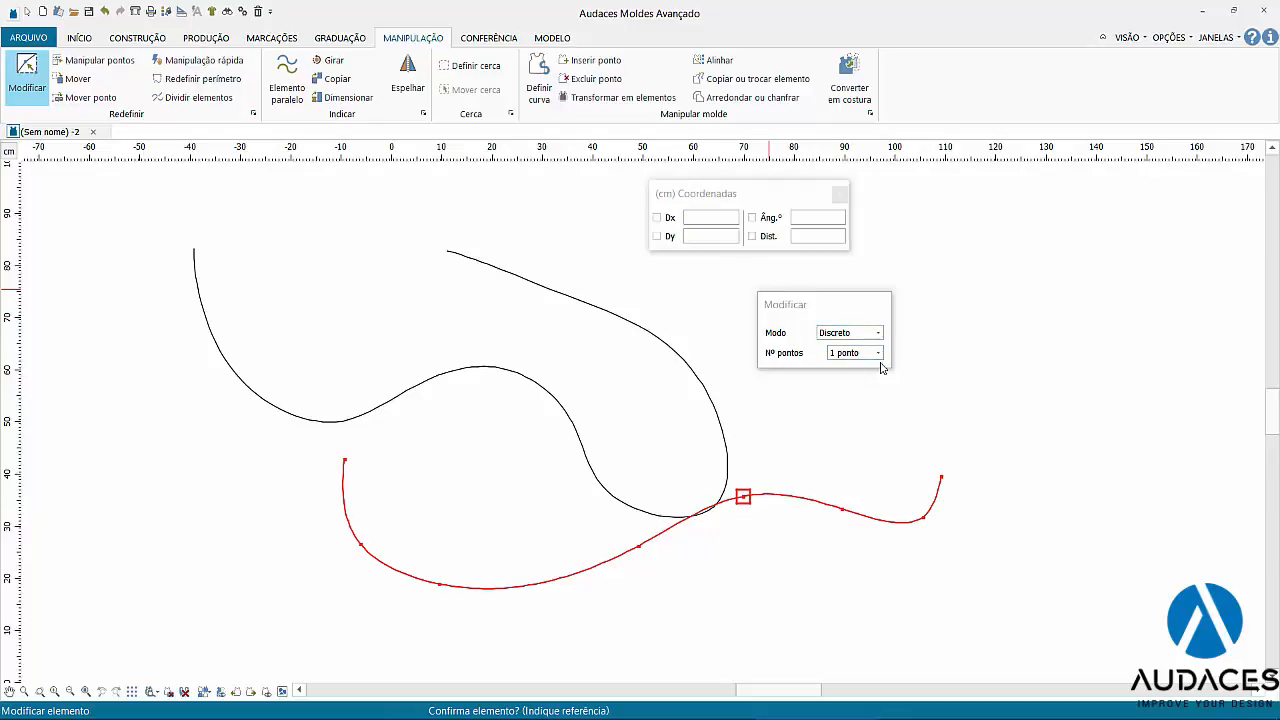
{"action": "left_click", "coordinate": [744, 497]}
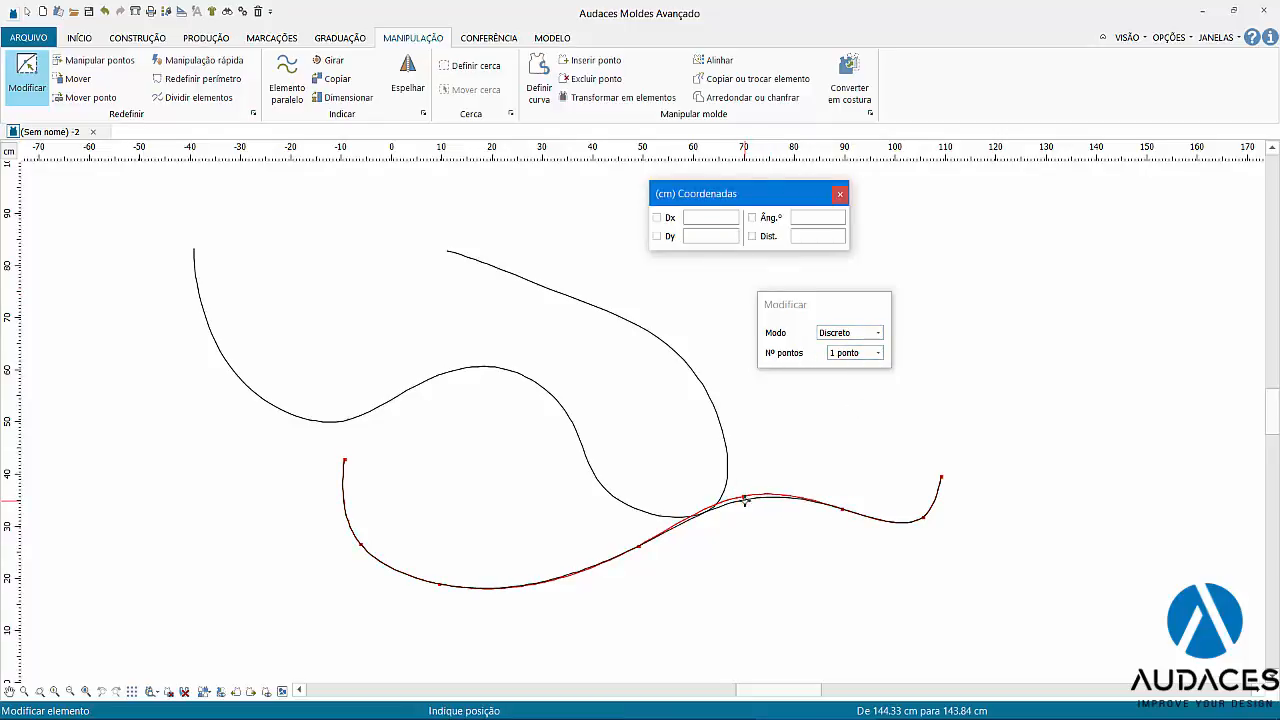
{"action": "left_click", "coordinate": [713, 570]}
{"action": "left_click", "coordinate": [640, 546]}
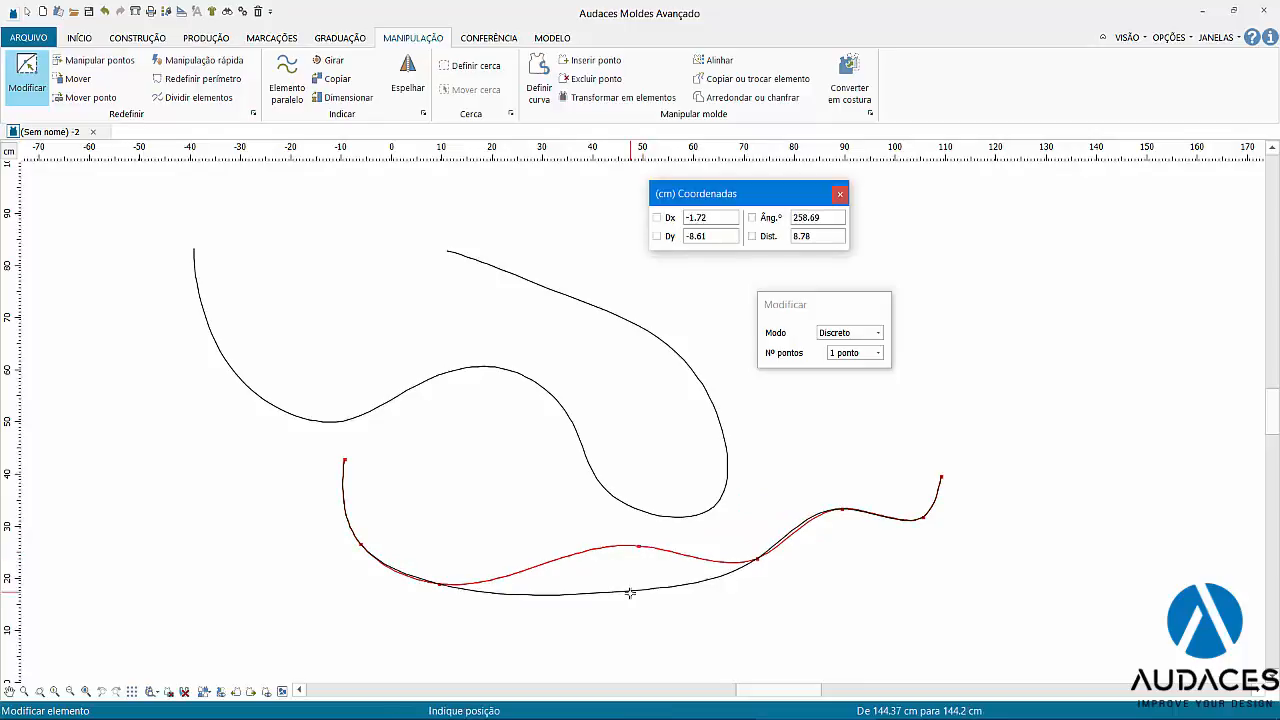
{"action": "left_click", "coordinate": [628, 594]}
Move three middle points of the lower curve further down to reshape it into one wide bowl
{"action": "left_click", "coordinate": [838, 511]}
{"action": "left_click", "coordinate": [849, 563]}
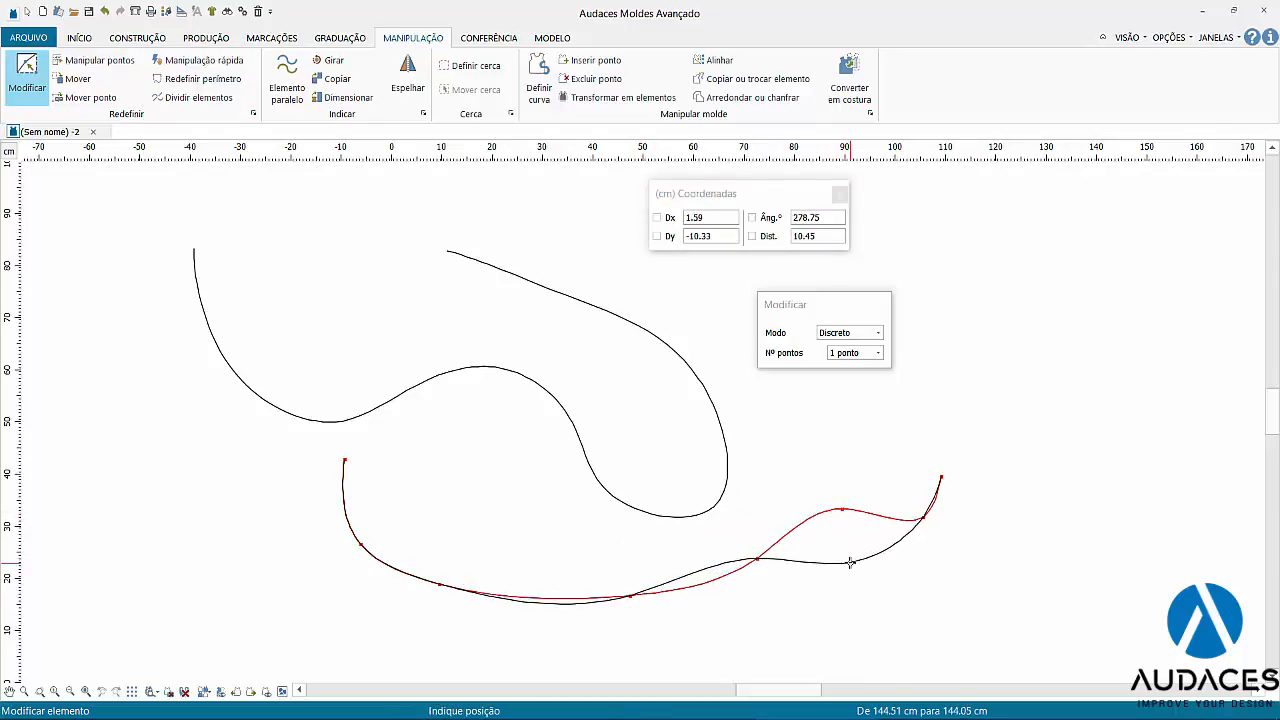
{"action": "left_click", "coordinate": [757, 558]}
{"action": "left_click", "coordinate": [766, 607]}
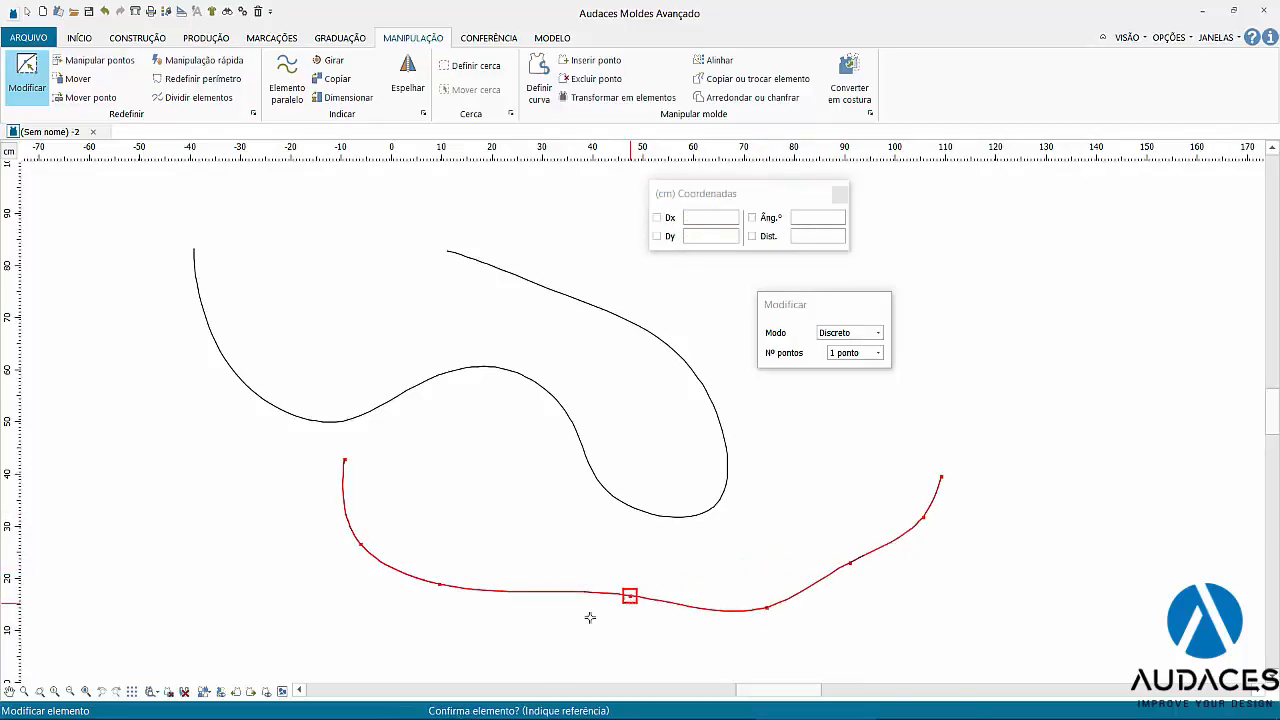
{"action": "left_click", "coordinate": [590, 614]}
{"action": "left_click", "coordinate": [579, 628]}
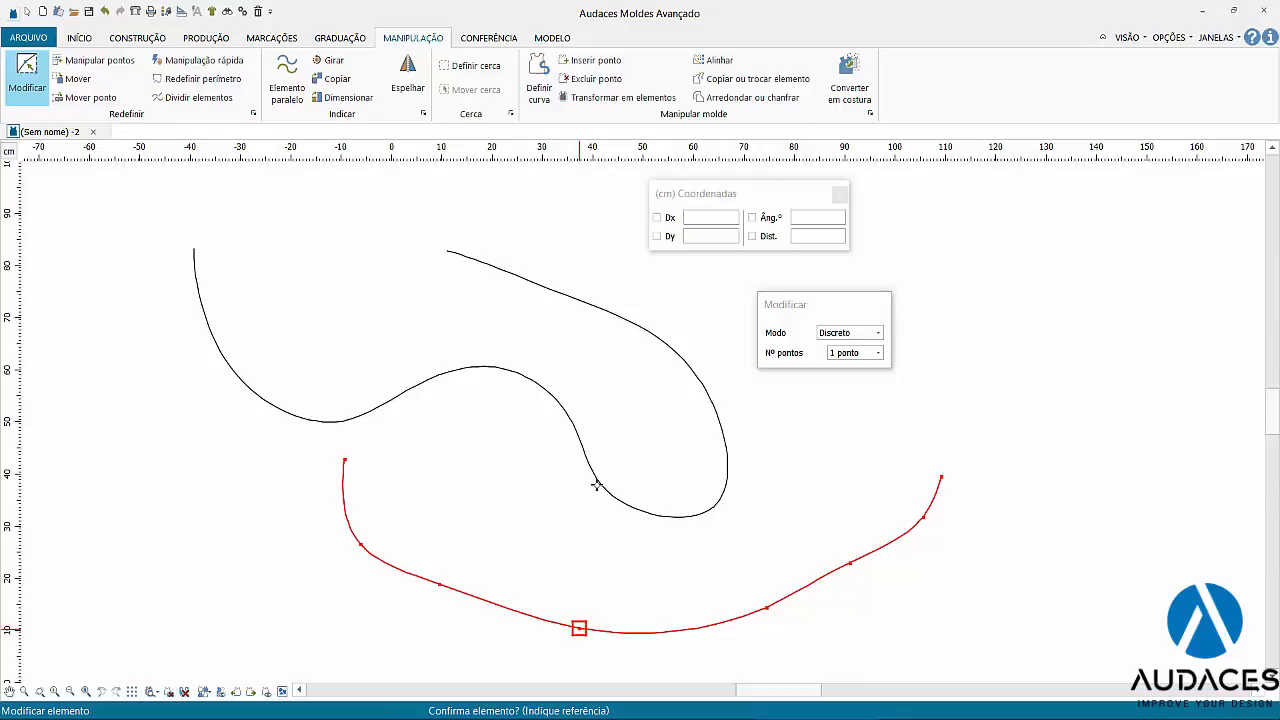
Create a new blank pattern document
{"action": "left_click", "coordinate": [42, 11]}
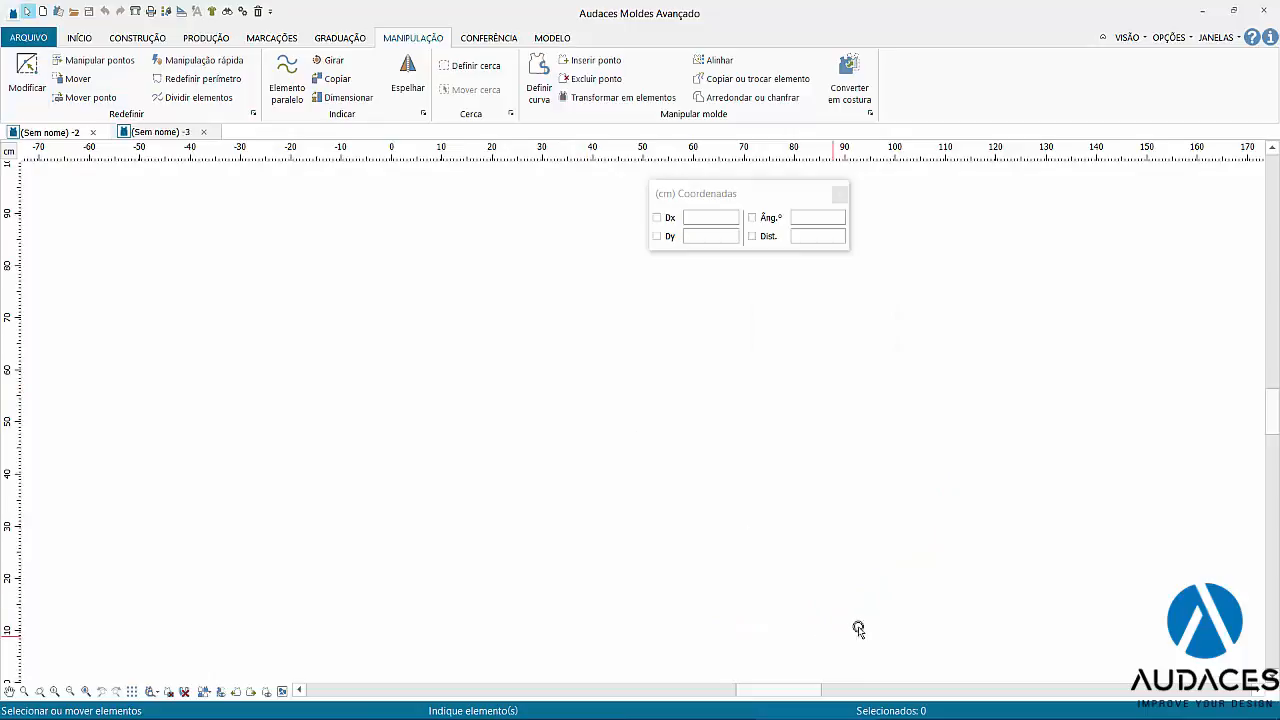
Switch to Traçado Gola.pdf in Adobe Reader, examine steps 1 to 3 of the shirt collar draft, and return to Audaces Moldes
{"action": "key", "text": "alt+Tab"}
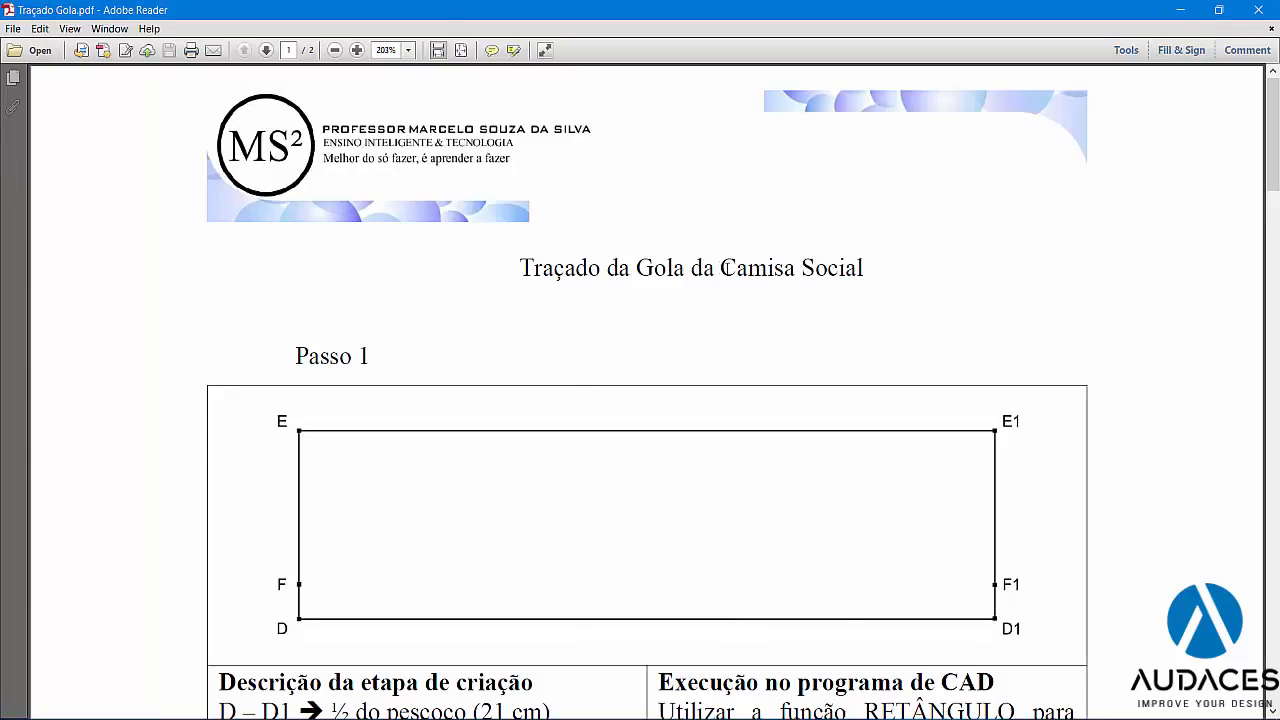
{"action": "scroll", "coordinate": [603, 270], "scroll_direction": "down", "scroll_amount": 6}
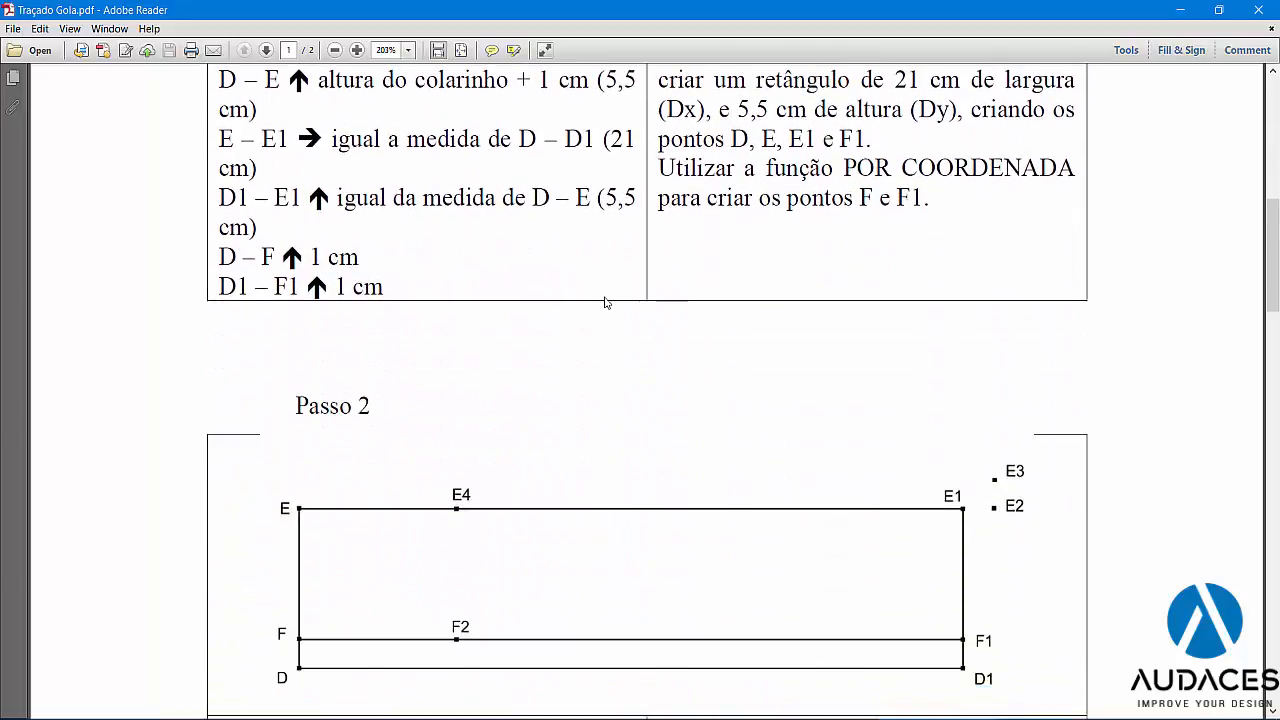
{"action": "scroll", "coordinate": [605, 302], "scroll_direction": "down", "scroll_amount": 10}
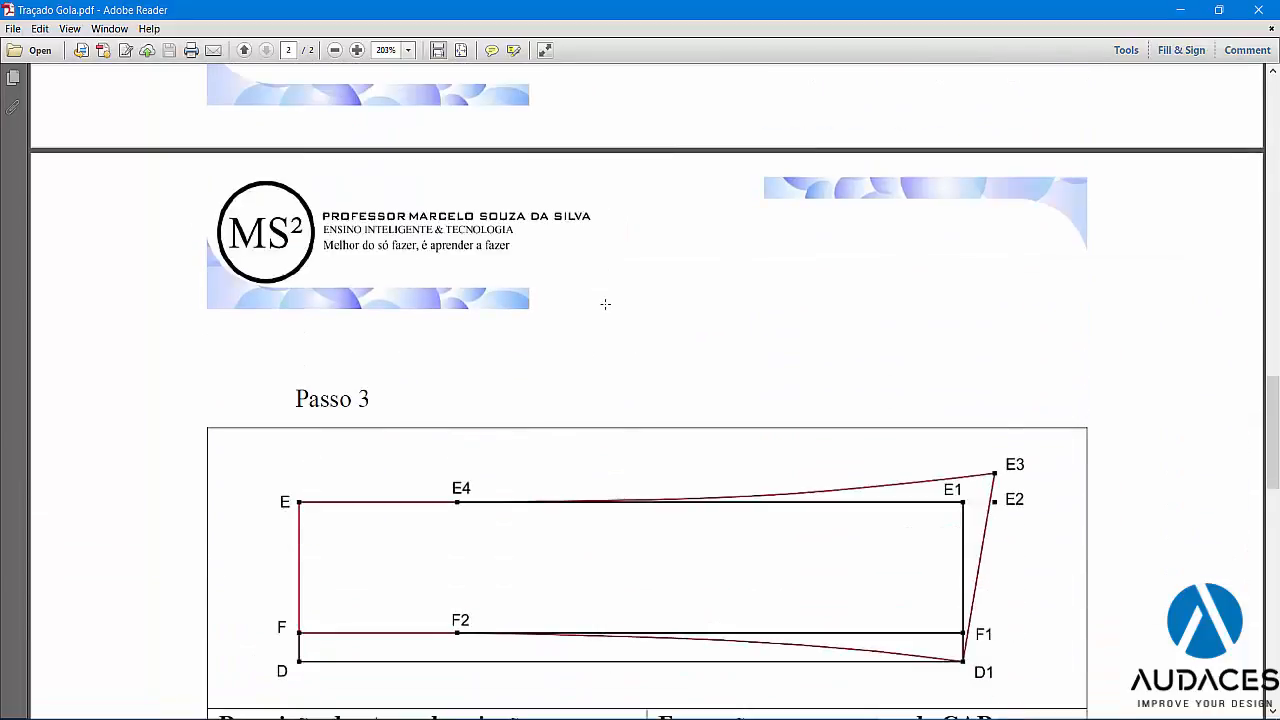
{"action": "scroll", "coordinate": [605, 304], "scroll_direction": "down", "scroll_amount": 4}
{"action": "scroll", "coordinate": [500, 389], "scroll_direction": "down", "scroll_amount": 4}
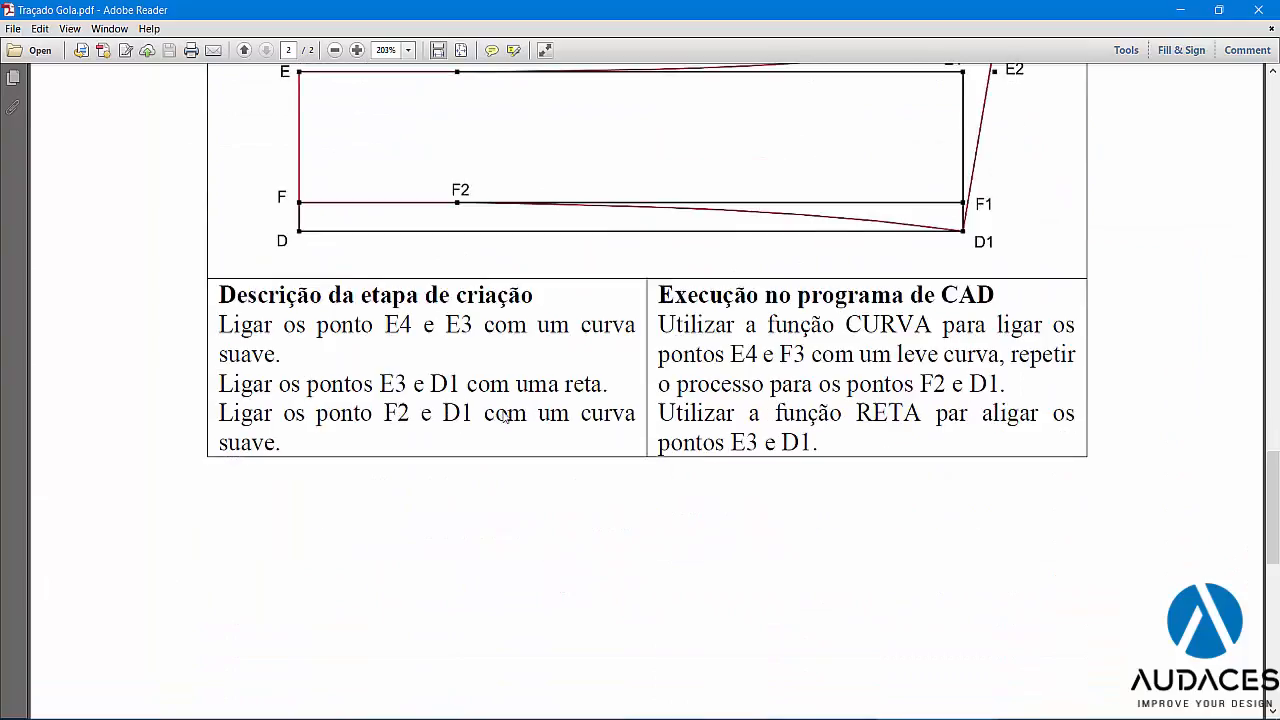
{"action": "scroll", "coordinate": [501, 400], "scroll_direction": "up", "scroll_amount": 16}
{"action": "scroll", "coordinate": [502, 410], "scroll_direction": "up", "scroll_amount": 15}
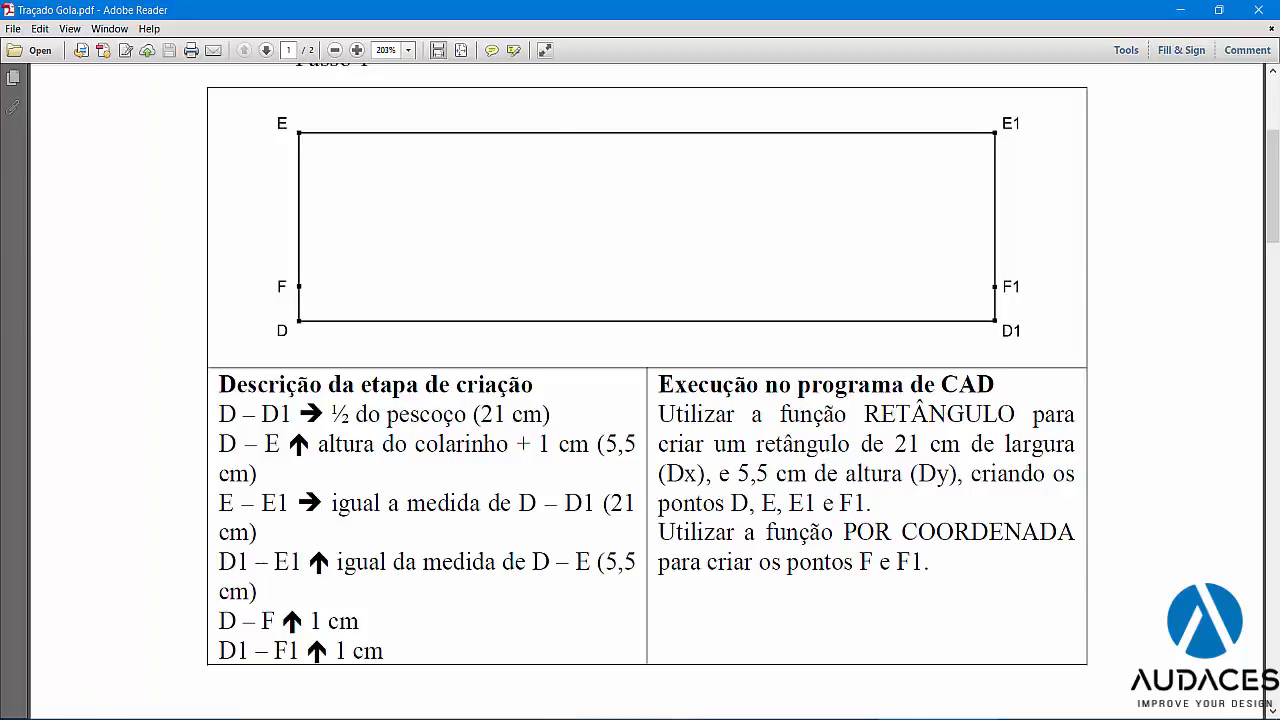
{"action": "key", "text": "alt+Tab"}
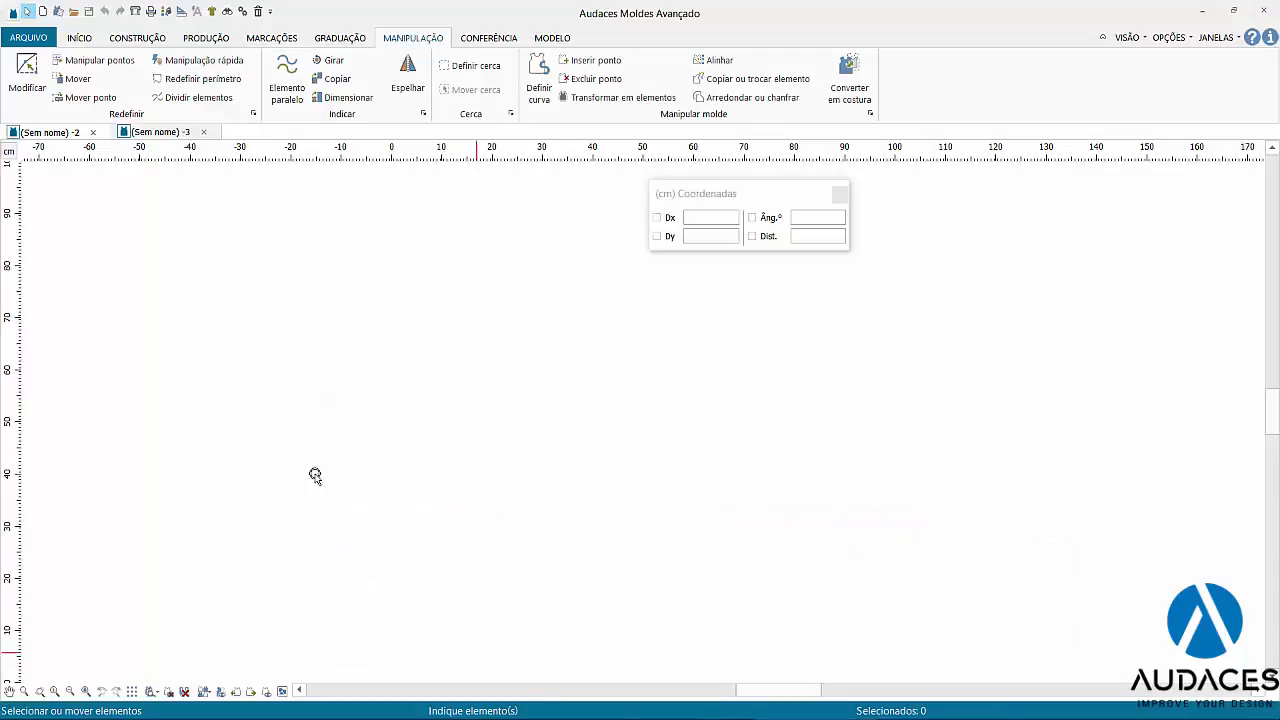
Construct a rectangle with Dx 31 cm and Dy -5.5 cm in the blank document
{"action": "left_click", "coordinate": [137, 37]}
{"action": "left_click", "coordinate": [35, 78]}
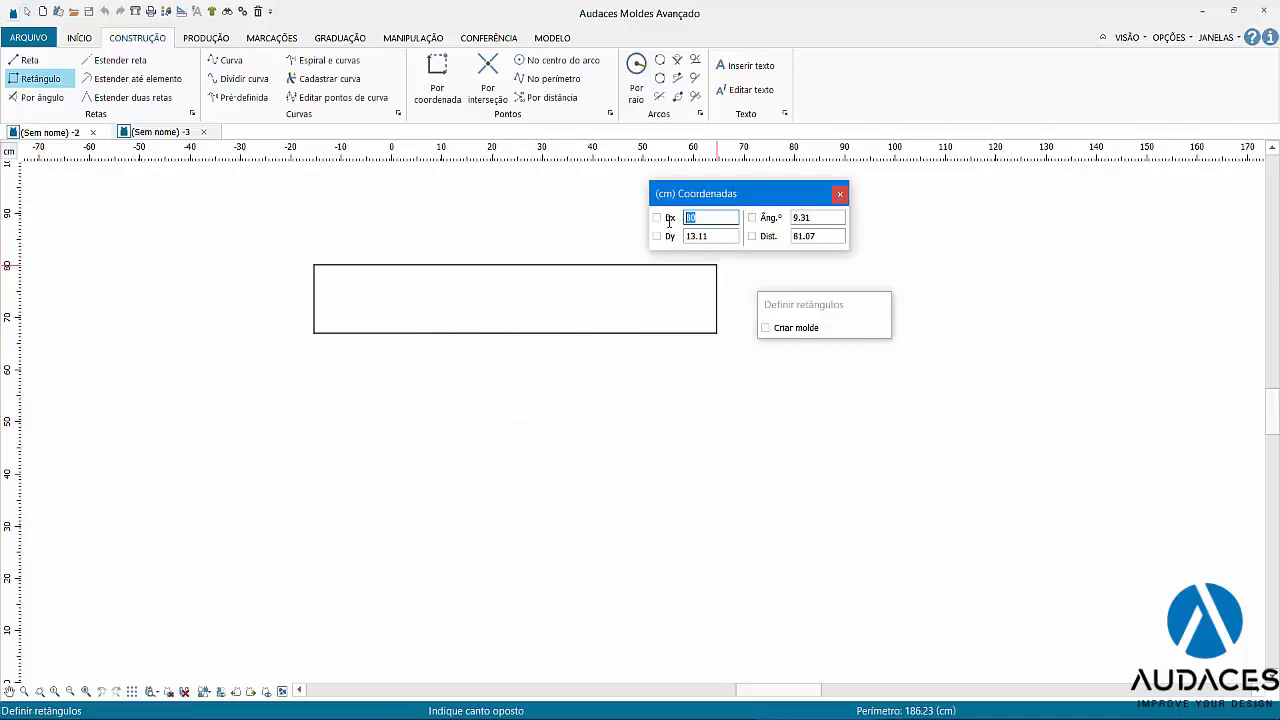
{"action": "key", "text": "Tab"}
{"action": "type", "text": "5"}
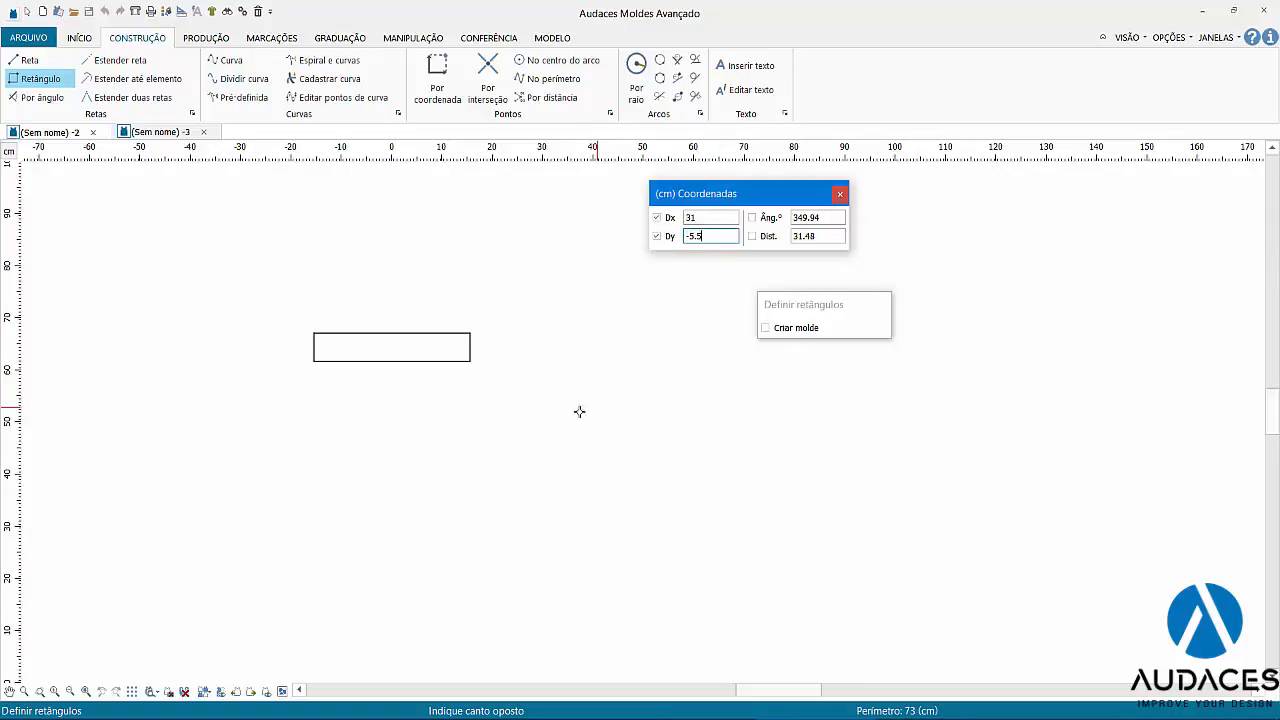
{"action": "key", "text": "Return"}
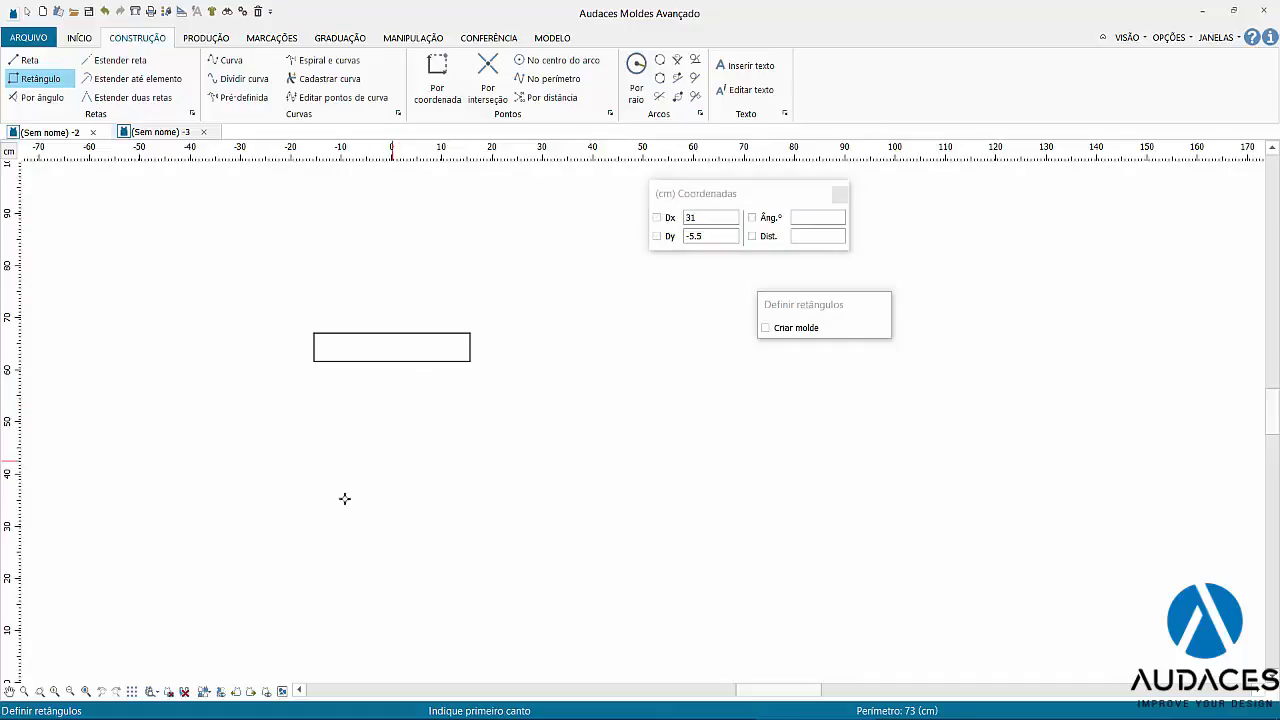
Select all four sides of the 31 cm wide rectangle and delete them
{"action": "left_click", "coordinate": [24, 691]}
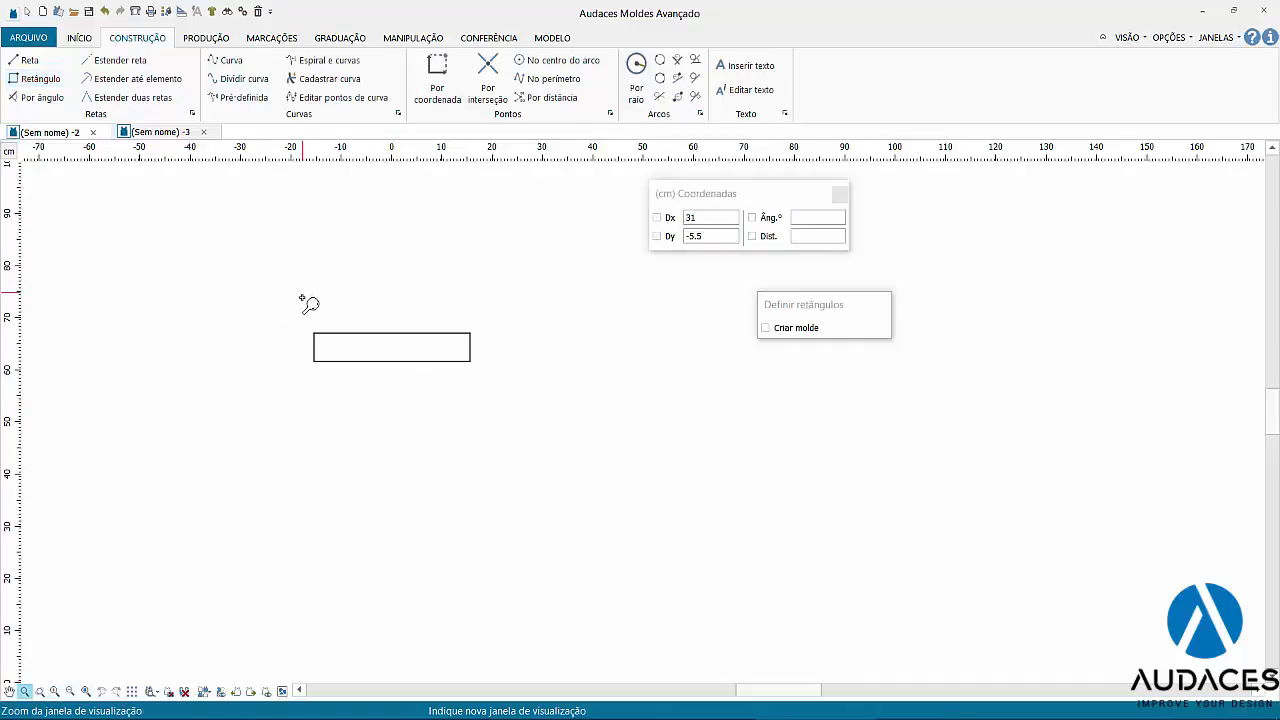
{"action": "left_click_drag", "start_coordinate": [308, 304], "coordinate": [500, 403]}
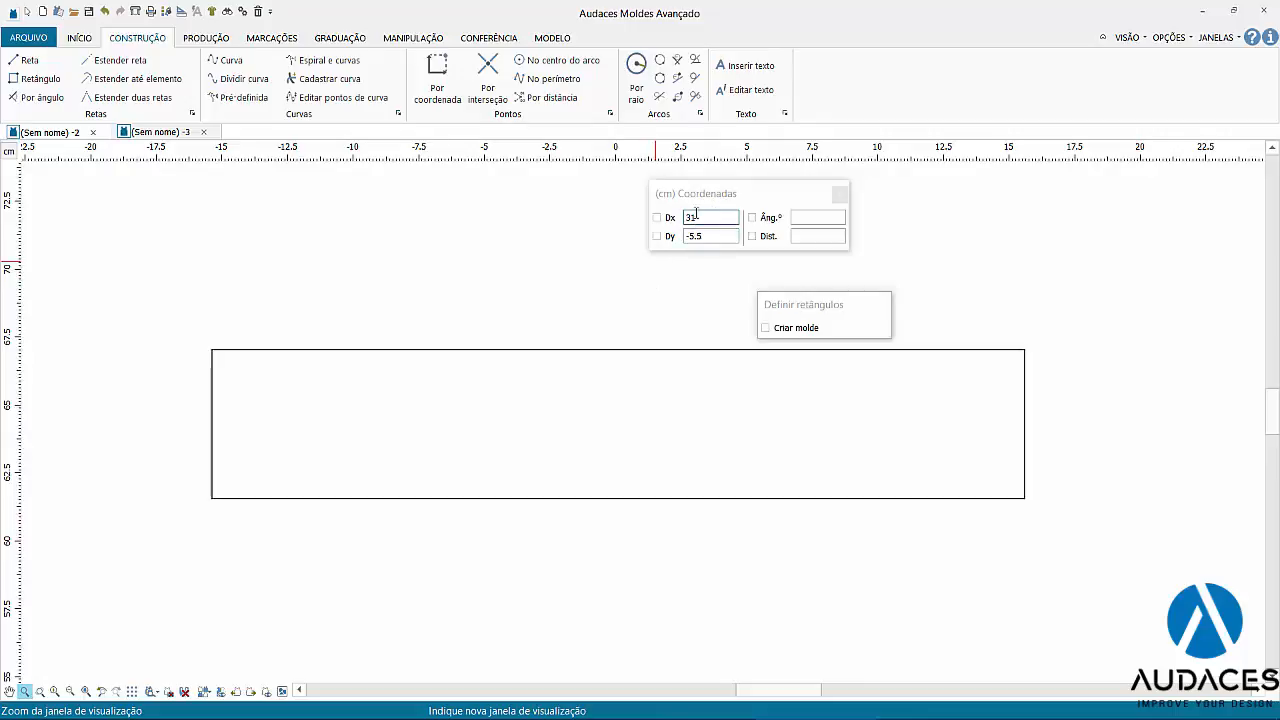
{"action": "left_click", "coordinate": [27, 11]}
{"action": "left_click_drag", "start_coordinate": [163, 281], "coordinate": [1137, 557]}
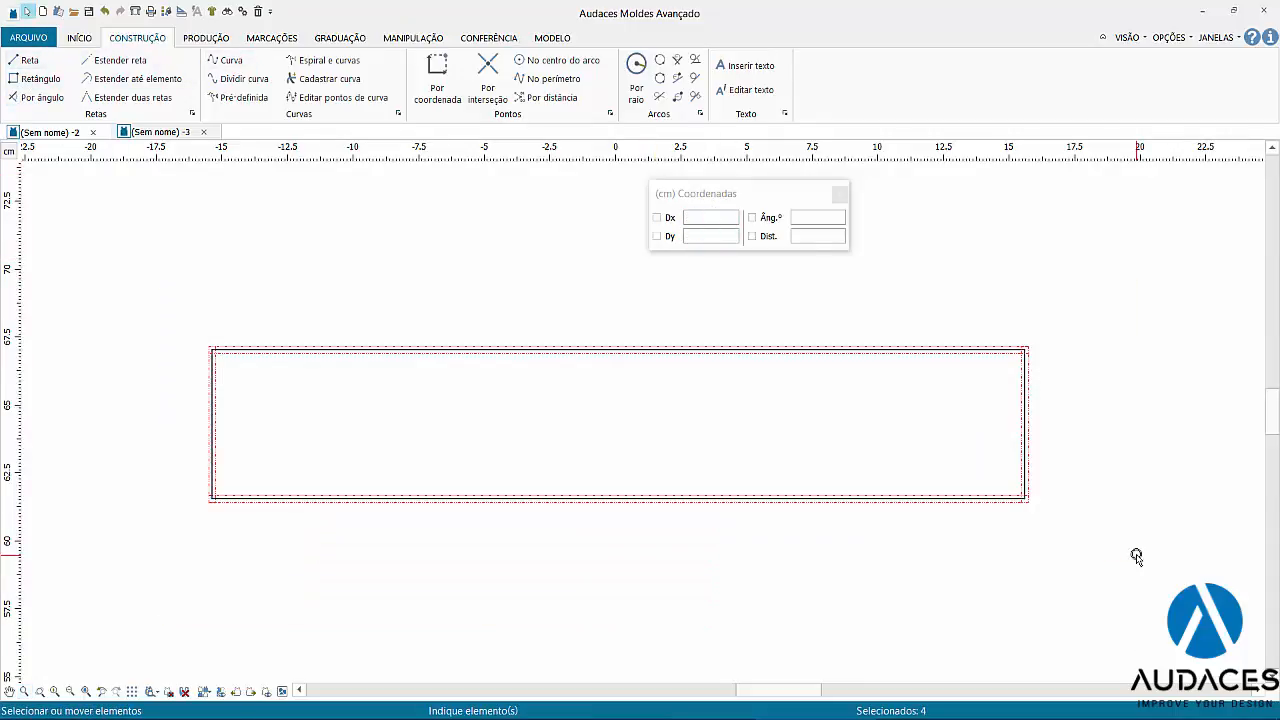
{"action": "key", "text": "Delete"}
Construct a rectangle with Dx 21 cm and Dy -5.5 cm, and move the rectangle options window clear of the drawing
{"action": "left_click", "coordinate": [40, 78]}
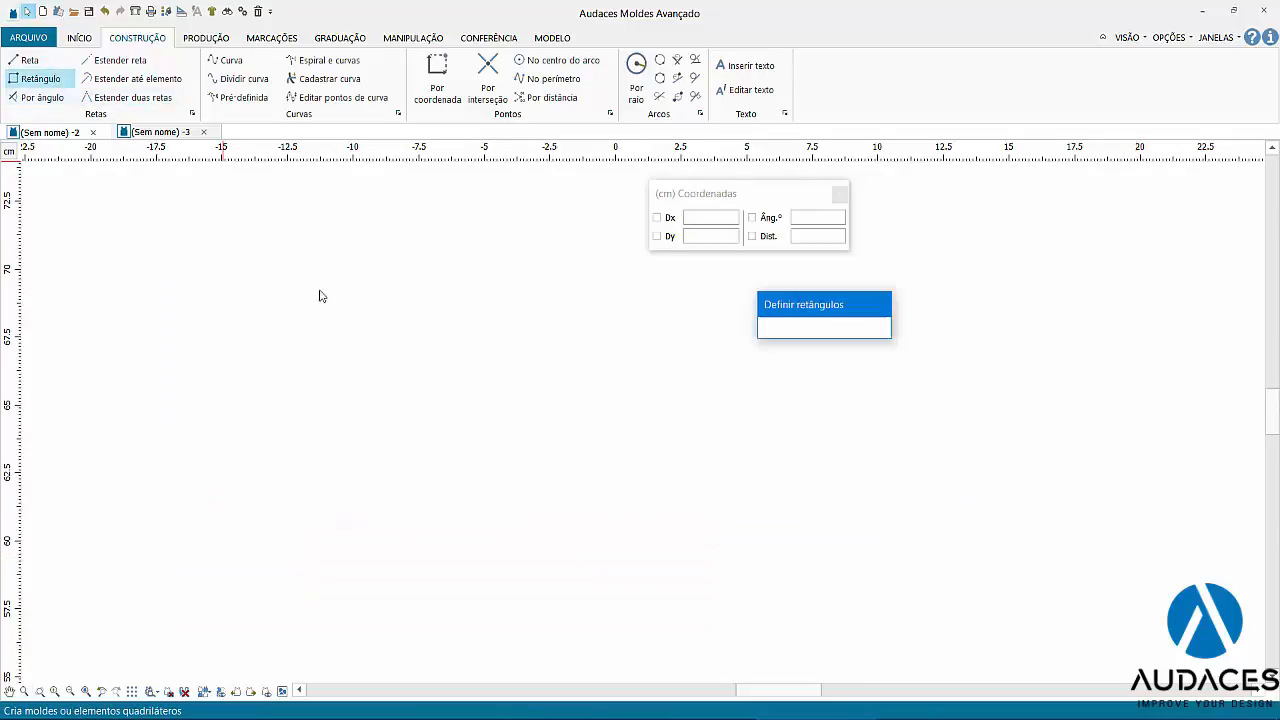
{"action": "left_click", "coordinate": [387, 334]}
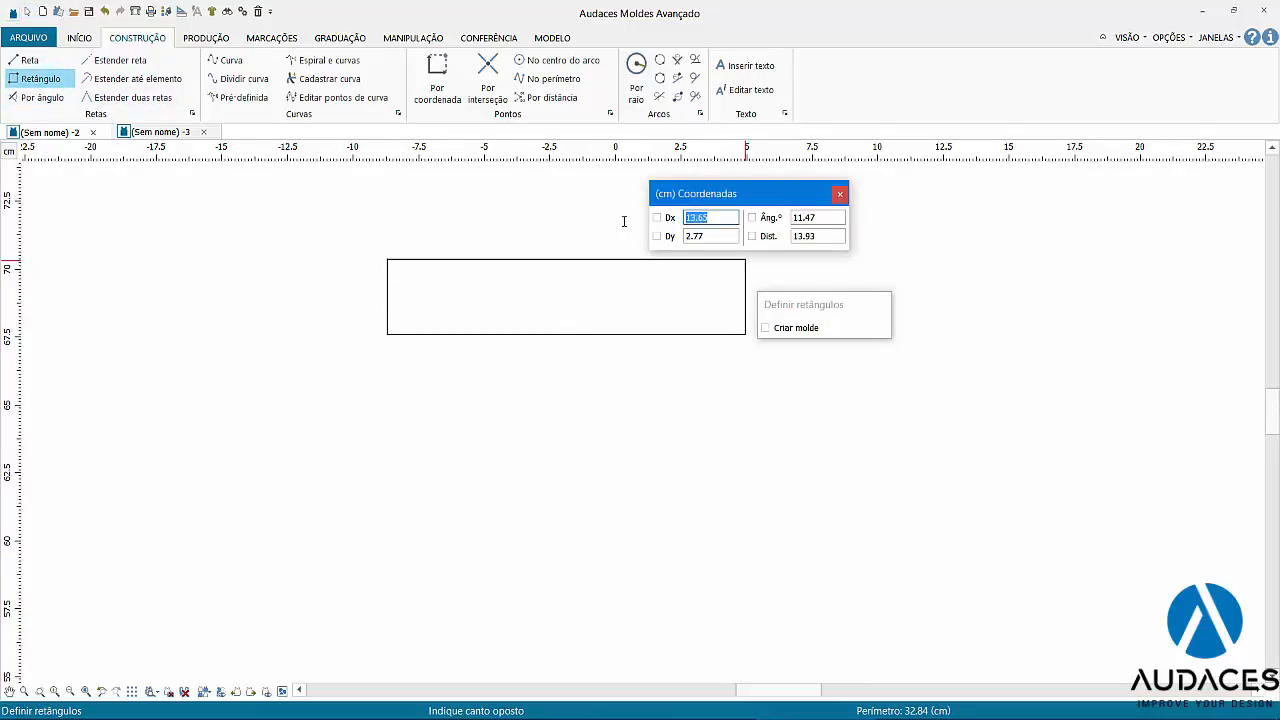
{"action": "type", "text": "21"}
{"action": "key", "text": "Tab"}
{"action": "key", "text": "Tab"}
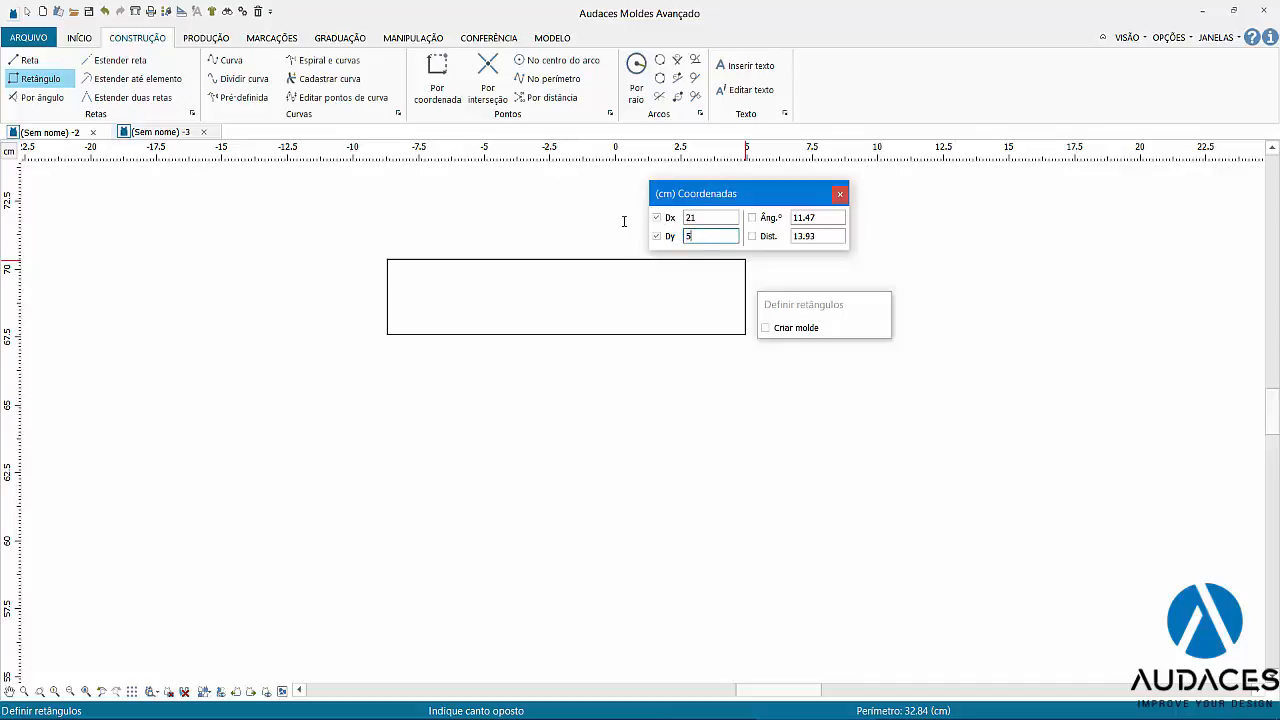
{"action": "type", "text": "5.5"}
{"action": "key", "text": "Return"}
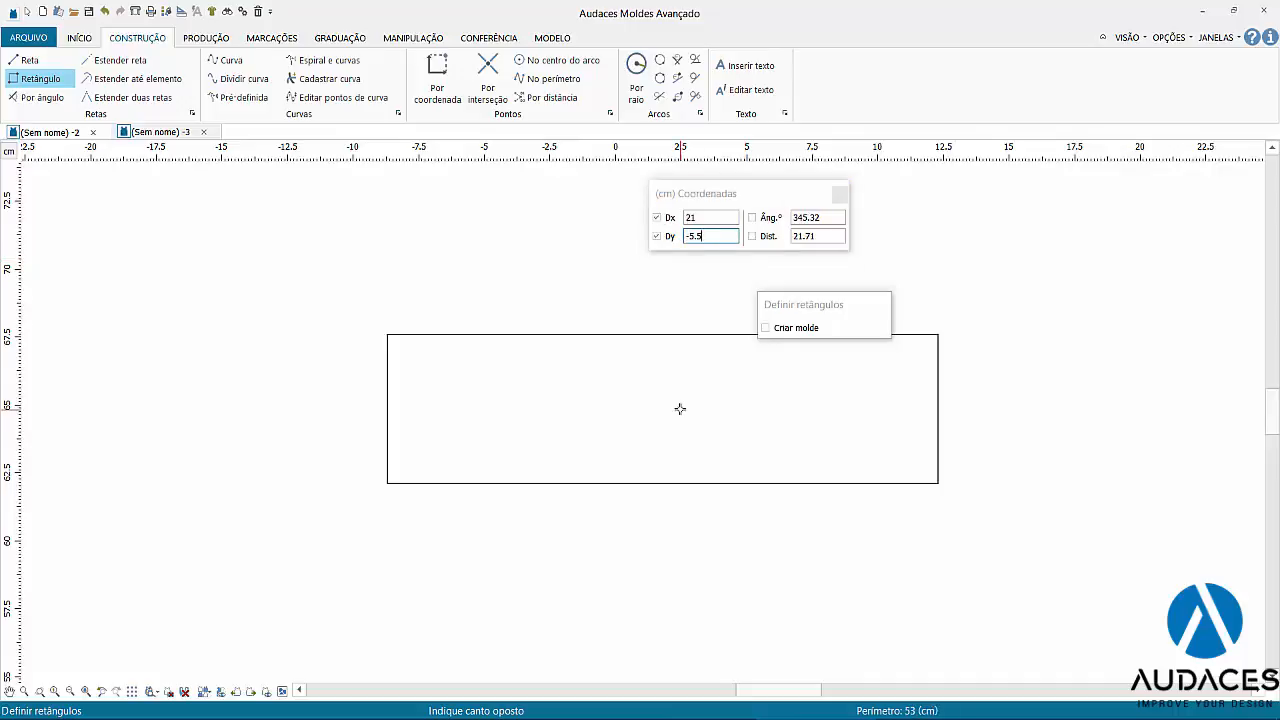
{"action": "left_click_drag", "start_coordinate": [939, 248], "coordinate": [975, 190]}
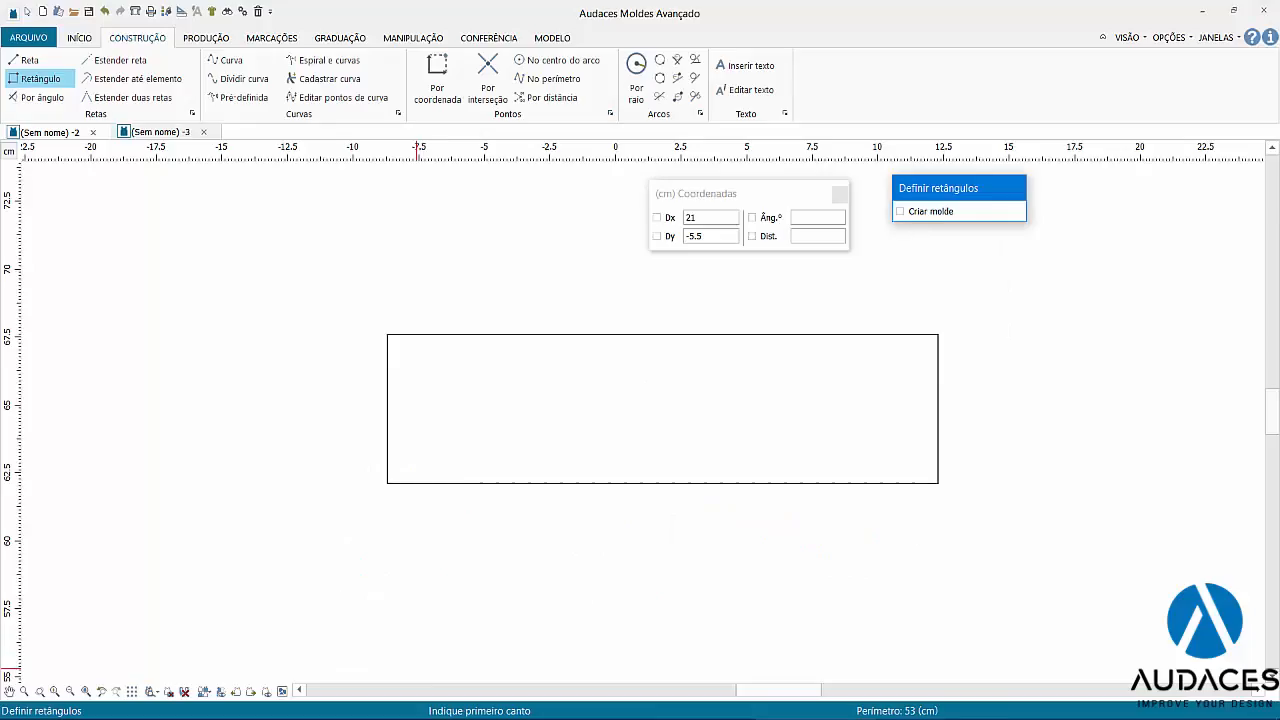
Create a point by coordinate from the rectangle's lower-left corner, with Dx 0 and Dy 1 cm
{"action": "left_click", "coordinate": [430, 68]}
{"action": "left_click", "coordinate": [430, 68]}
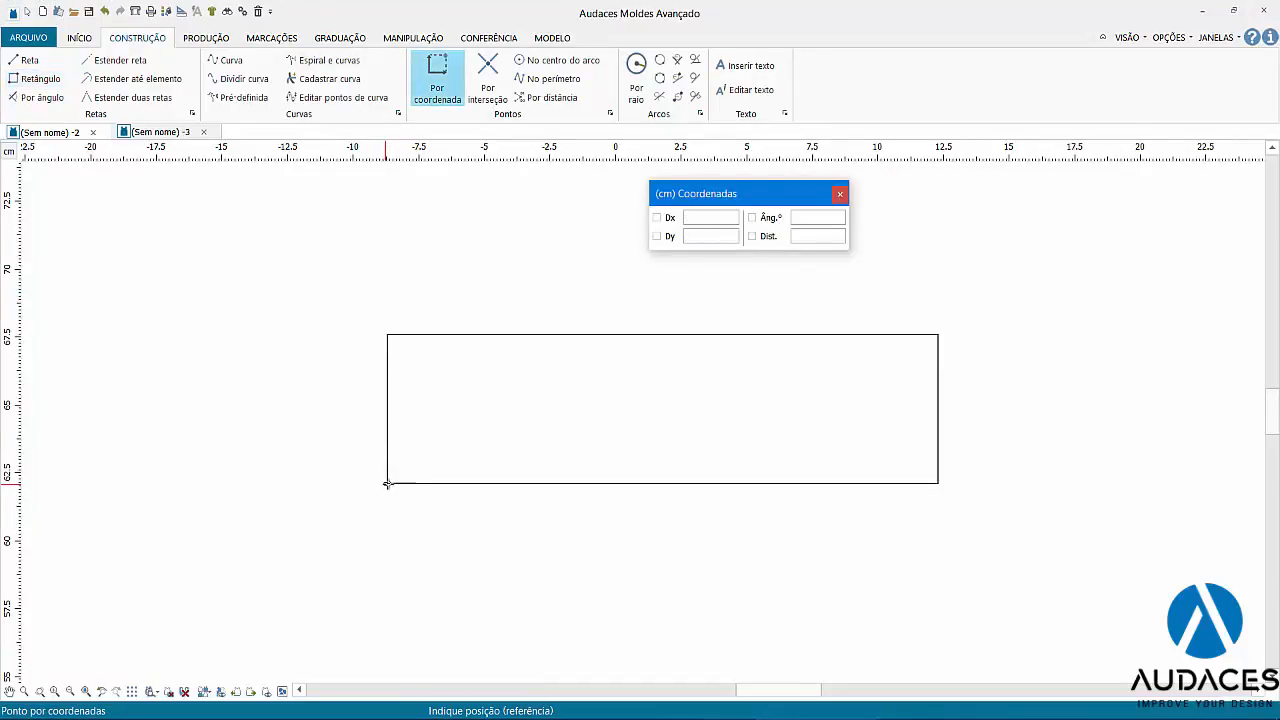
{"action": "left_click", "coordinate": [387, 483]}
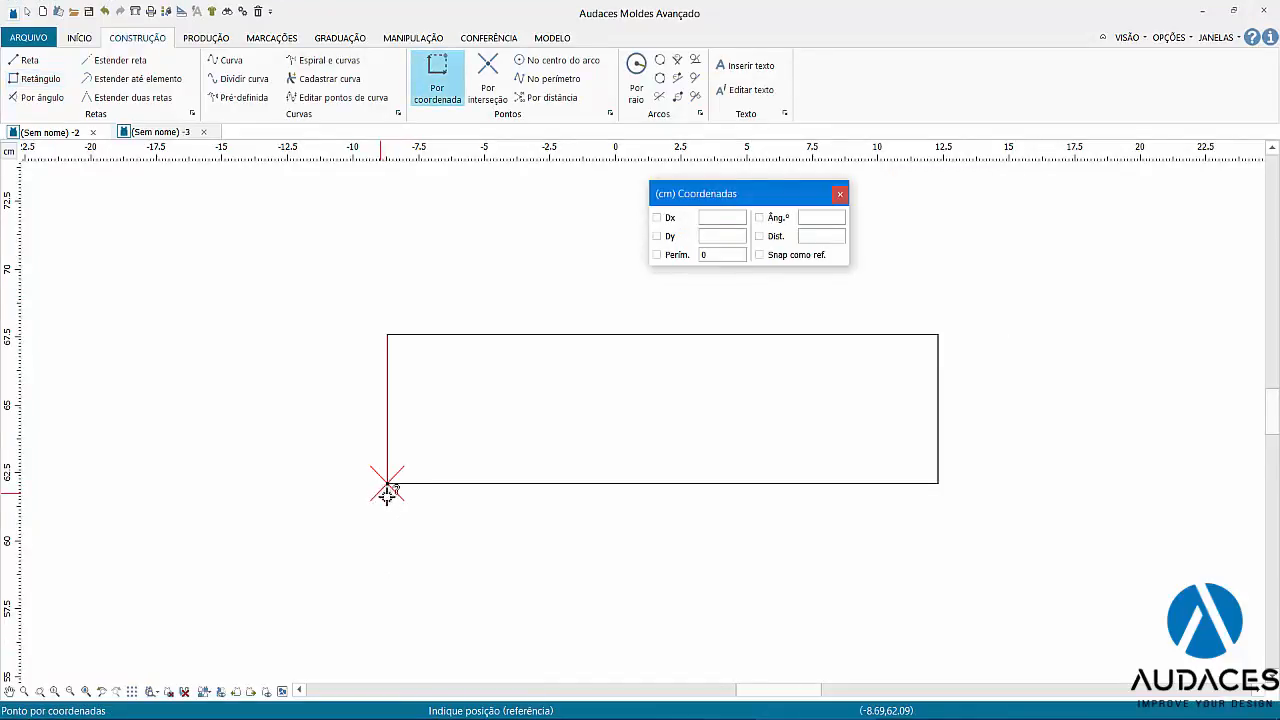
{"action": "left_click", "coordinate": [404, 522]}
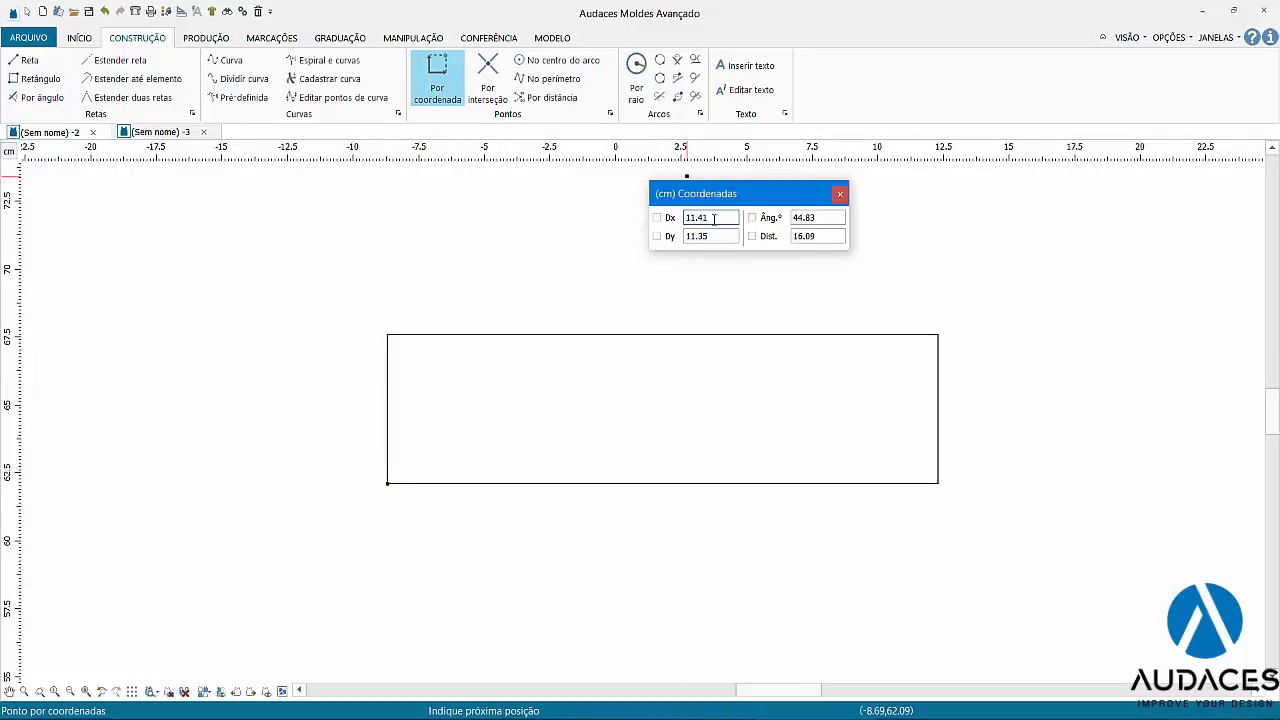
{"action": "left_click_drag", "start_coordinate": [714, 217], "coordinate": [664, 218]}
{"action": "type", "text": "0"}
{"action": "key", "text": "Tab"}
{"action": "key", "text": "Return"}
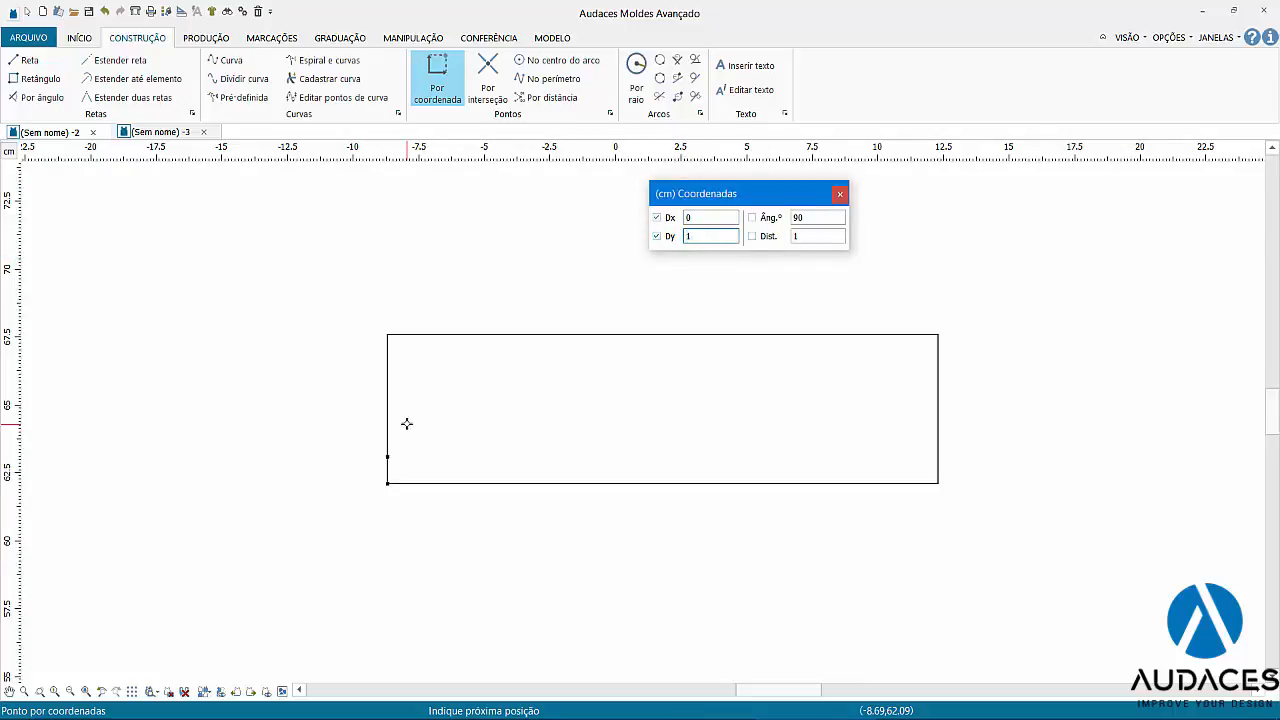
Create a point by coordinate from the rectangle's lower-right corner, with Dx 0 and Dy 1 cm
{"action": "left_click", "coordinate": [937, 484]}
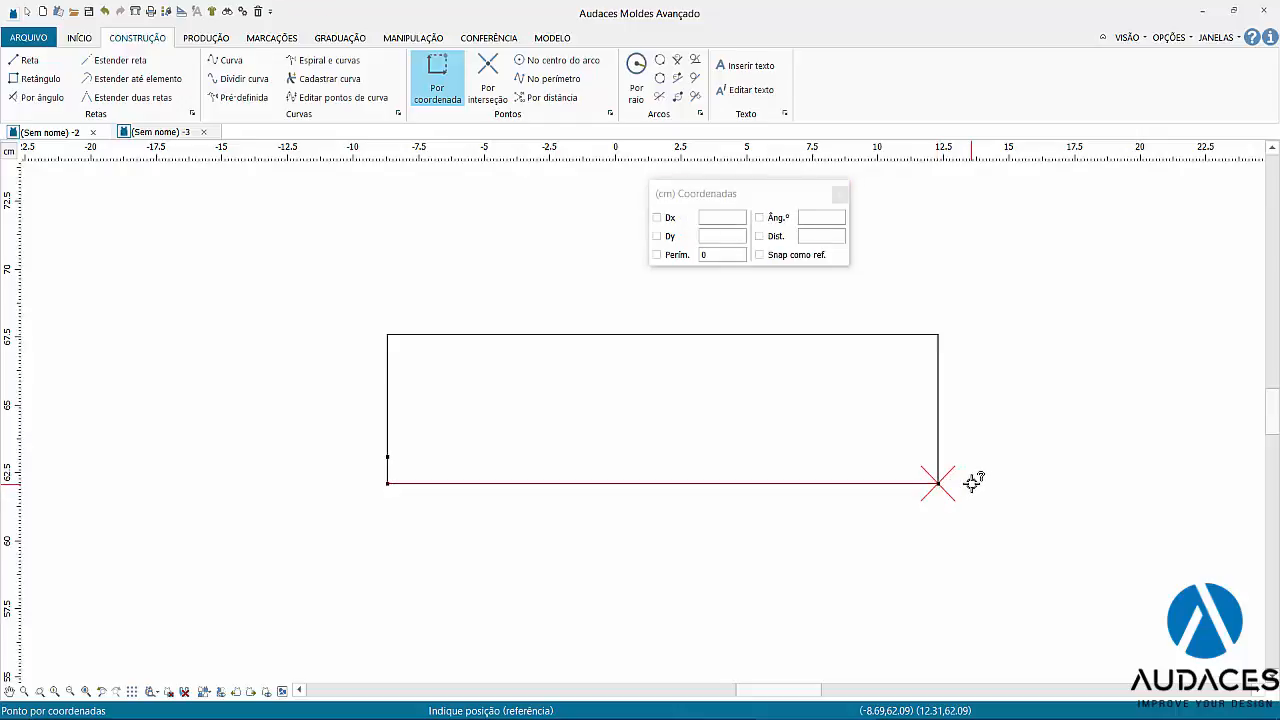
{"action": "left_click", "coordinate": [972, 484]}
{"action": "left_click_drag", "start_coordinate": [714, 216], "coordinate": [672, 216]}
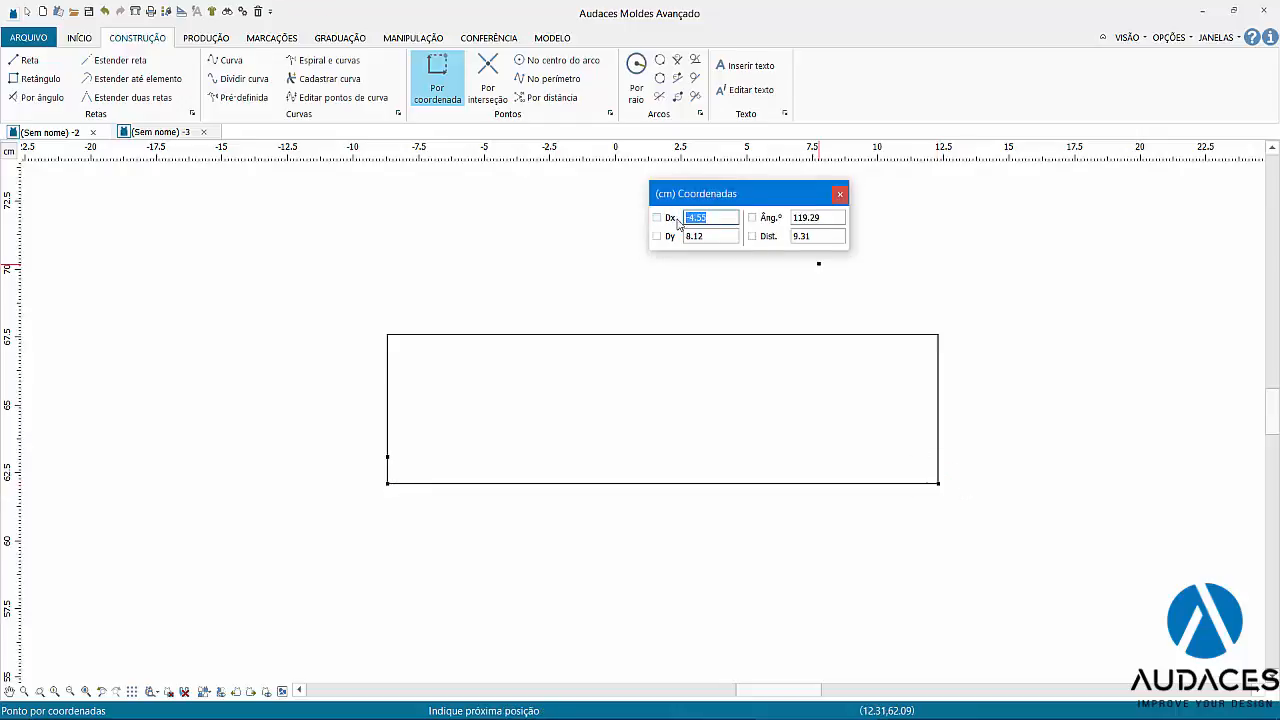
{"action": "type", "text": "0"}
{"action": "key", "text": "Tab"}
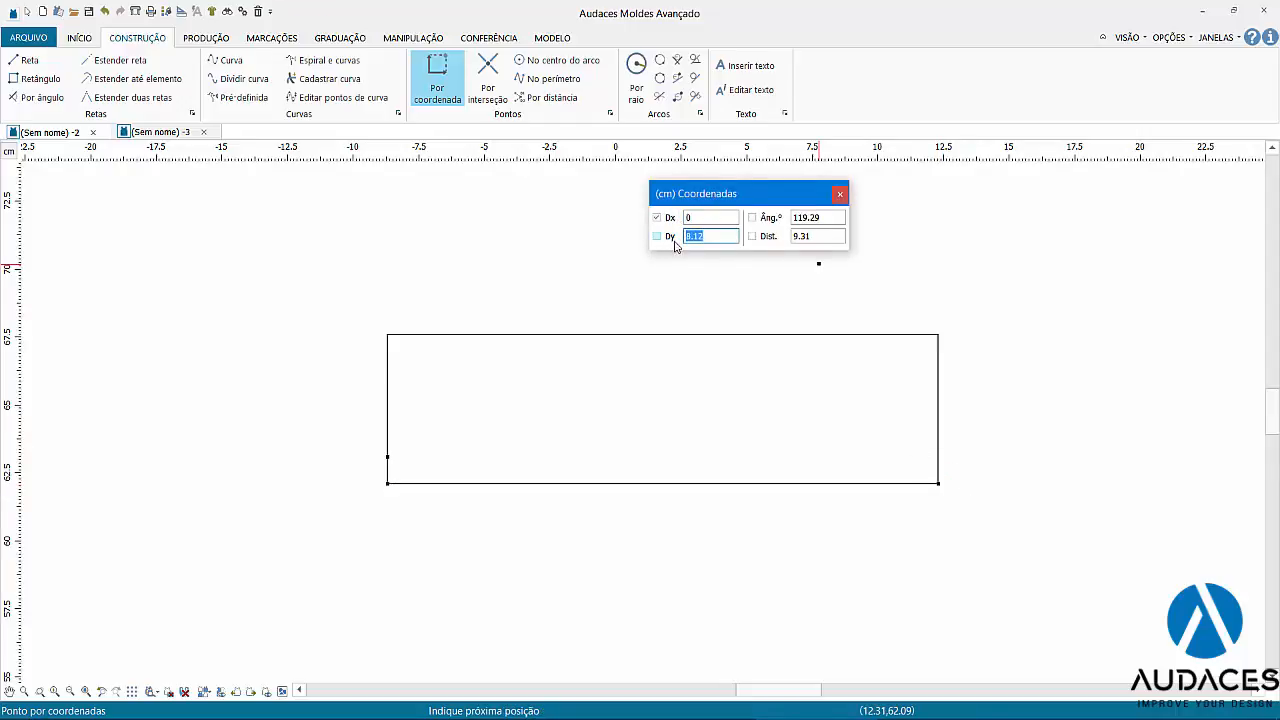
{"action": "type", "text": "1"}
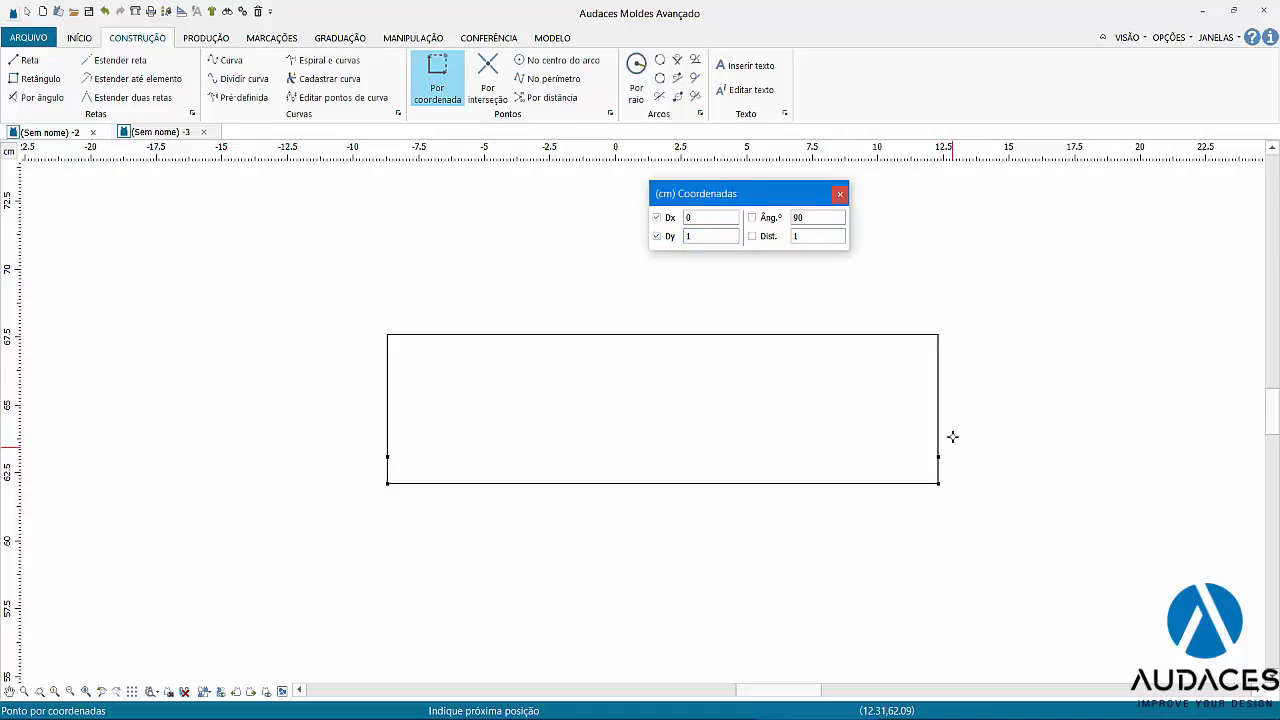
{"action": "key", "text": "Return"}
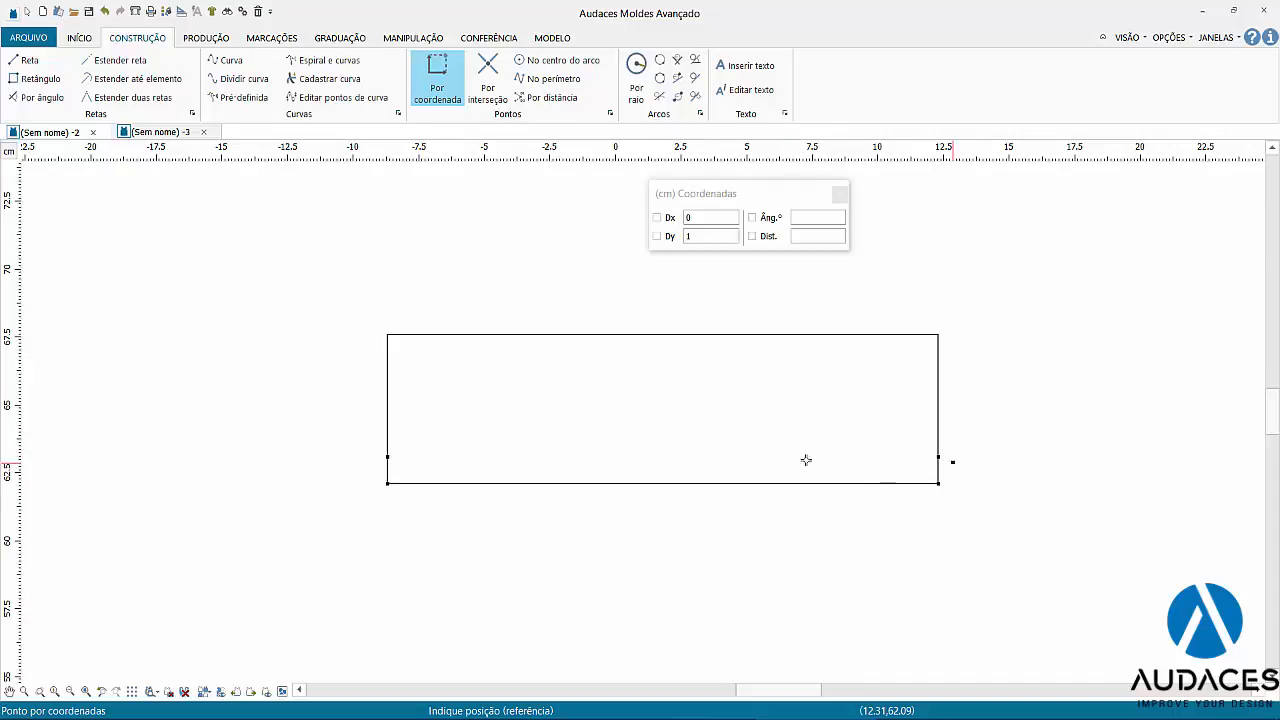
Switch to Traçado Gola.pdf in Adobe Reader, review step 1 and move on to the step 2 instructions
{"action": "left_click", "coordinate": [936, 719]}
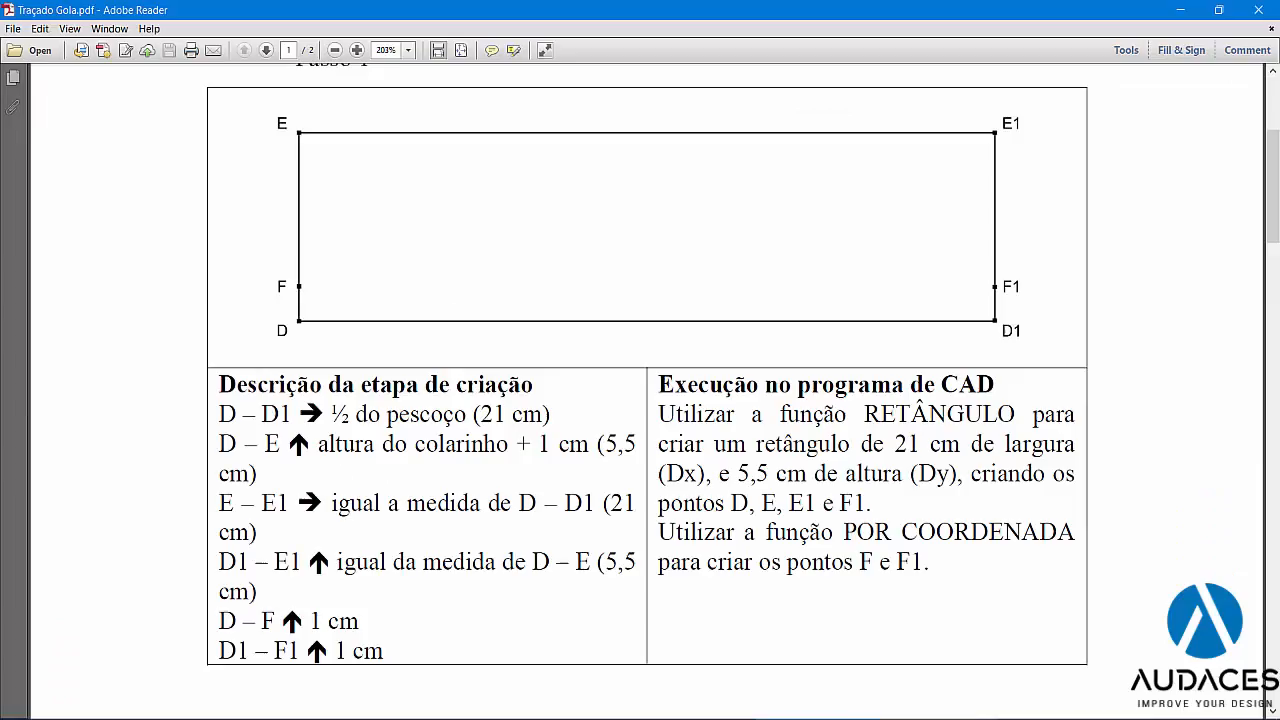
{"action": "scroll", "coordinate": [449, 301], "scroll_direction": "down", "scroll_amount": 10}
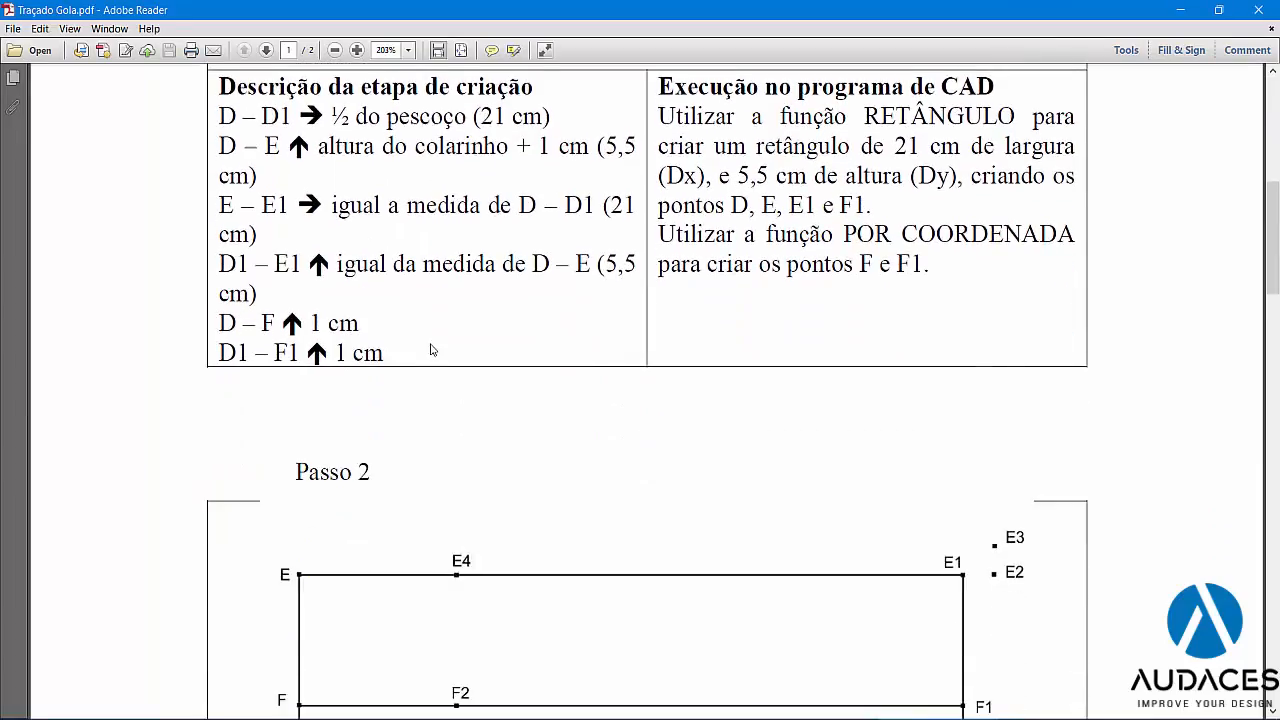